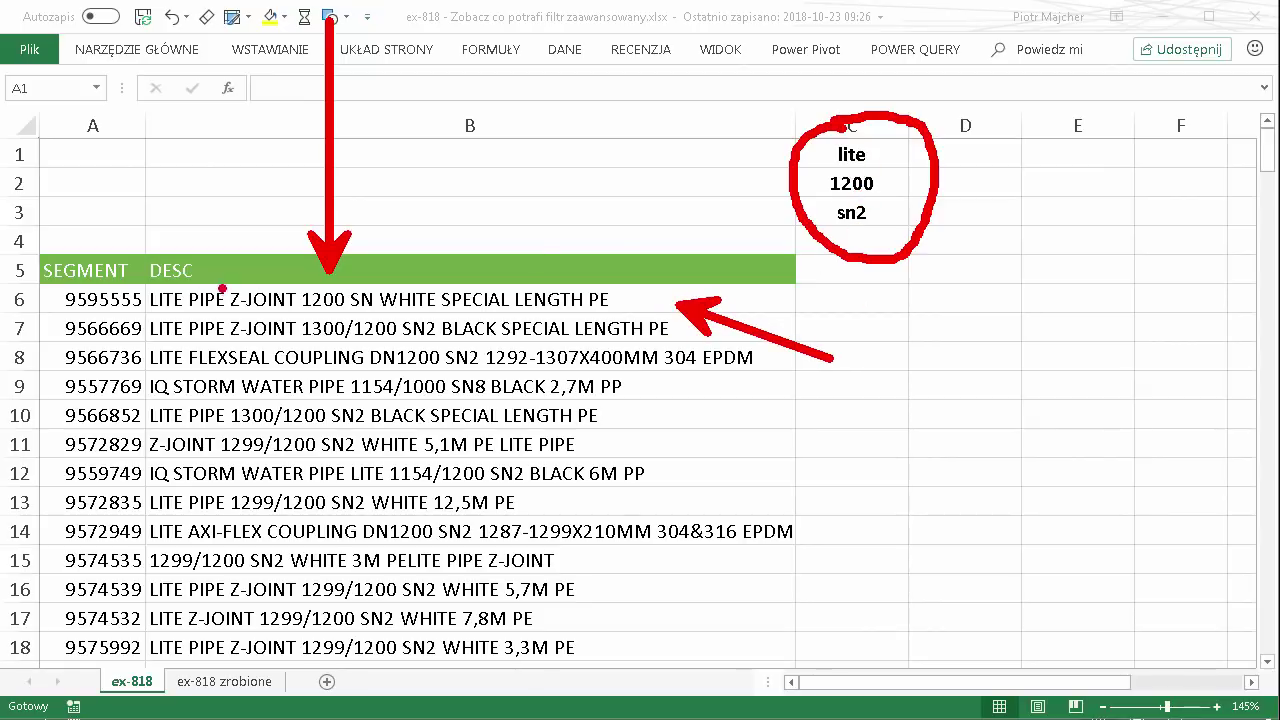
- Underline LITE PIPE, LITE and 1200 in the description rows to point them out
left_click_drag(141, 308, 244, 312)
left_click_drag(488, 453, 544, 459)
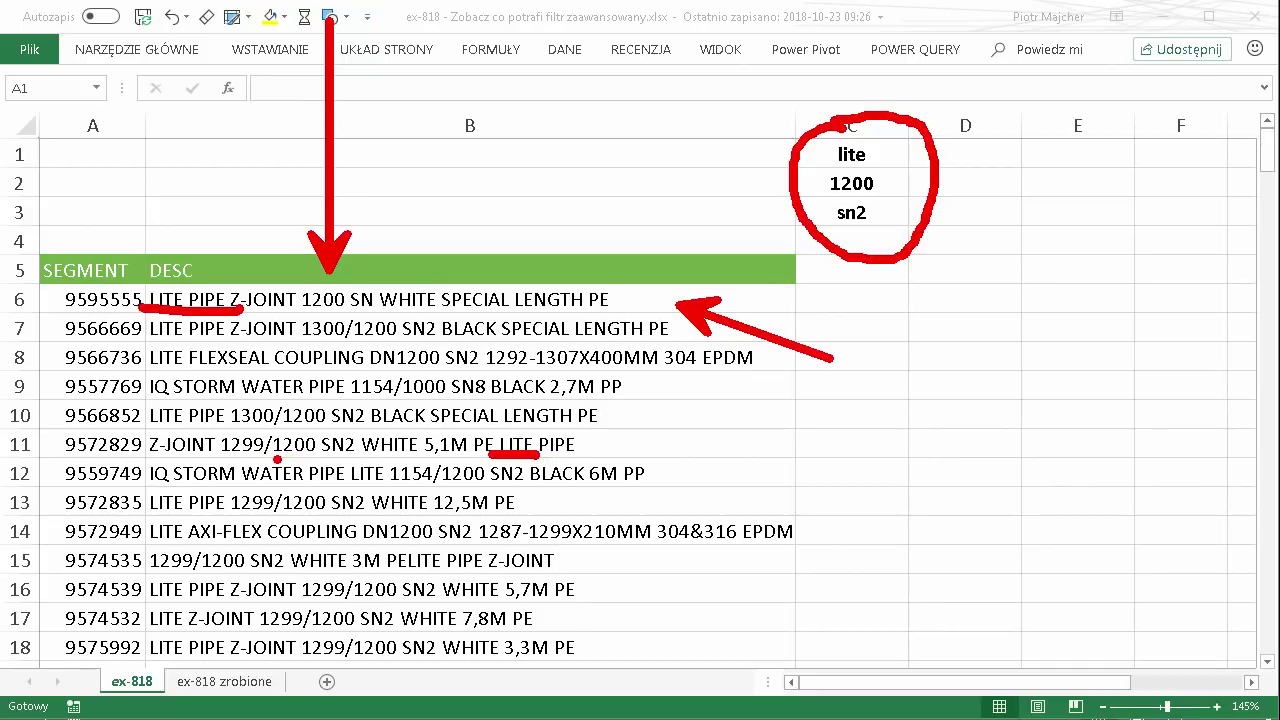
left_click_drag(277, 459, 326, 462)
key("Escape")
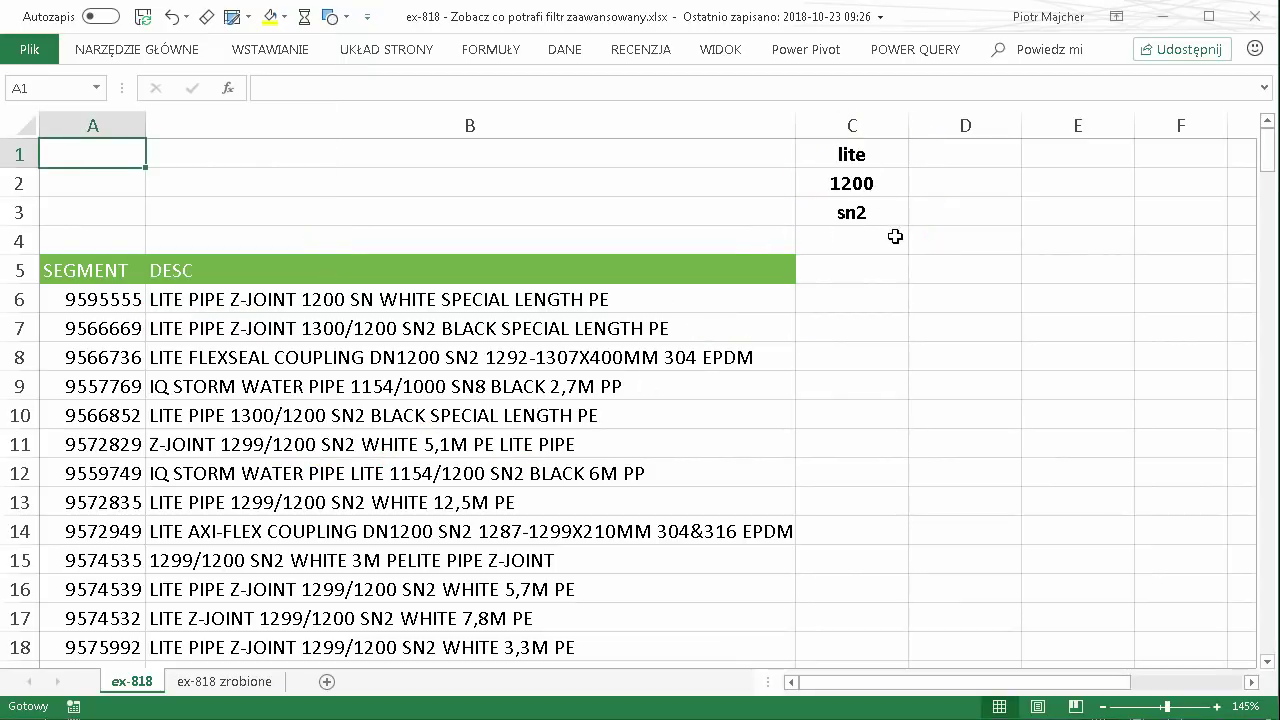
- Move sn2 into D2 and lite into E2 beside the 1200 criterion
left_click(875, 212)
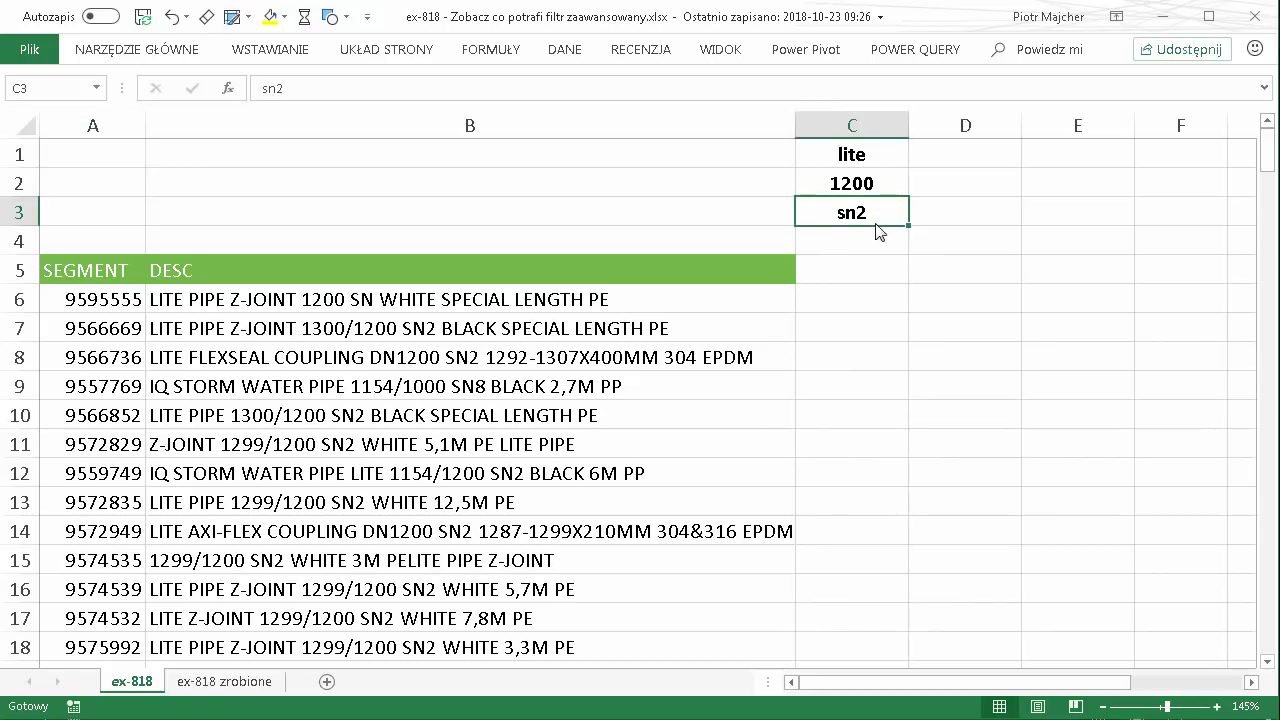
left_click_drag(875, 225, 957, 191)
left_click(846, 152)
left_click_drag(857, 167, 1071, 177)
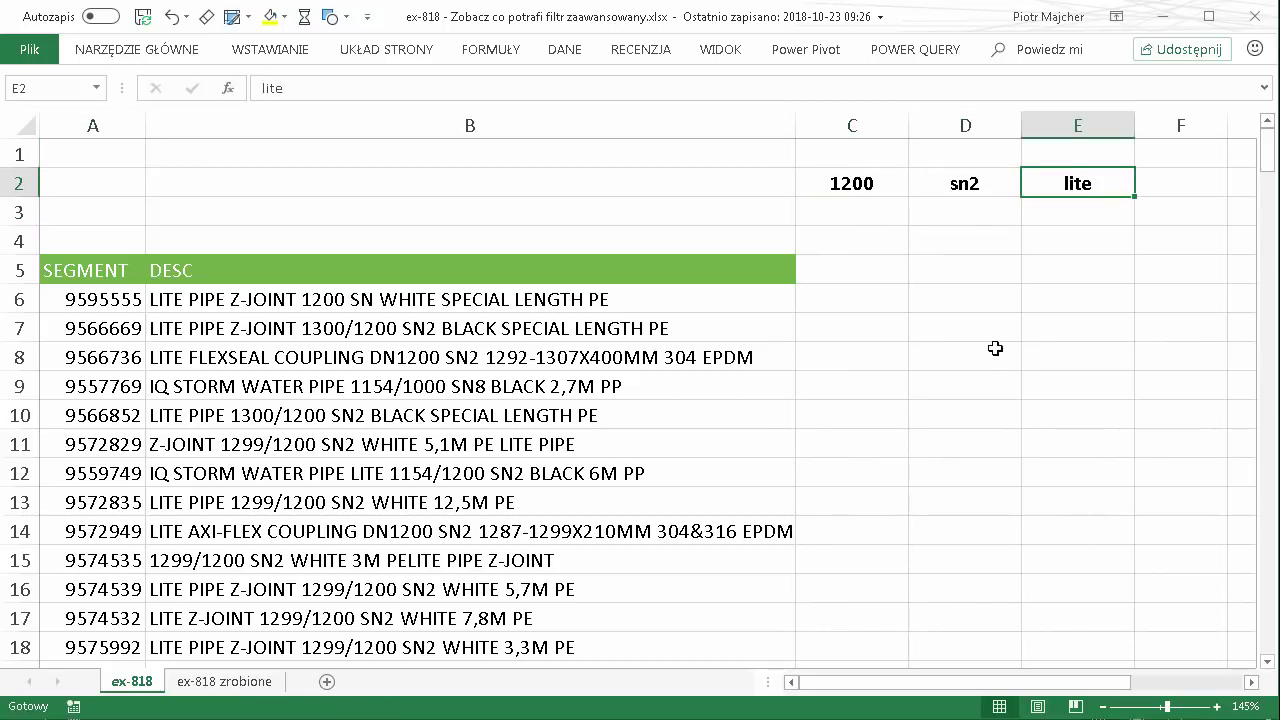
type("2")
key("Escape")
- Wrap the row 2 criteria in asterisks so they read *1200*, *sn2* and *lite*
mouse_move(846, 157)
left_mouse_down()
mouse_move(820, 162)
mouse_move(888, 214)
mouse_move(862, 146)
left_mouse_up()
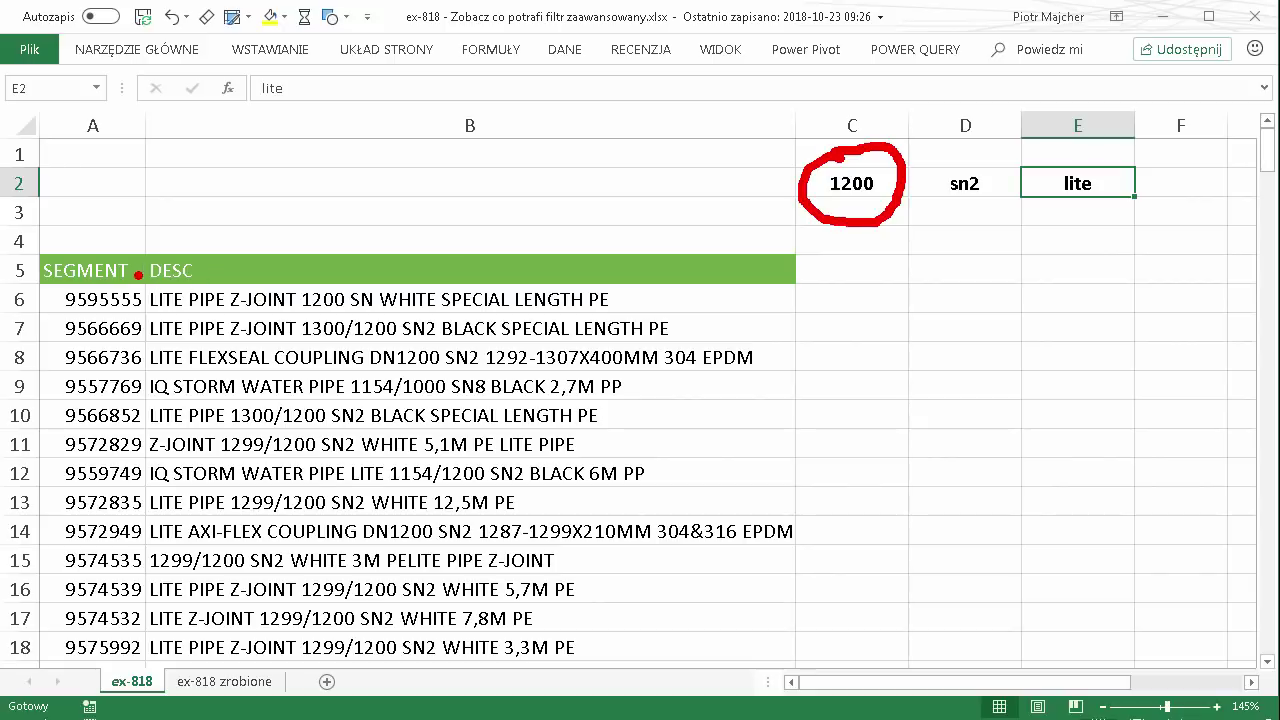
left_click_drag(135, 272, 643, 318)
key("Escape")
double_click(828, 183)
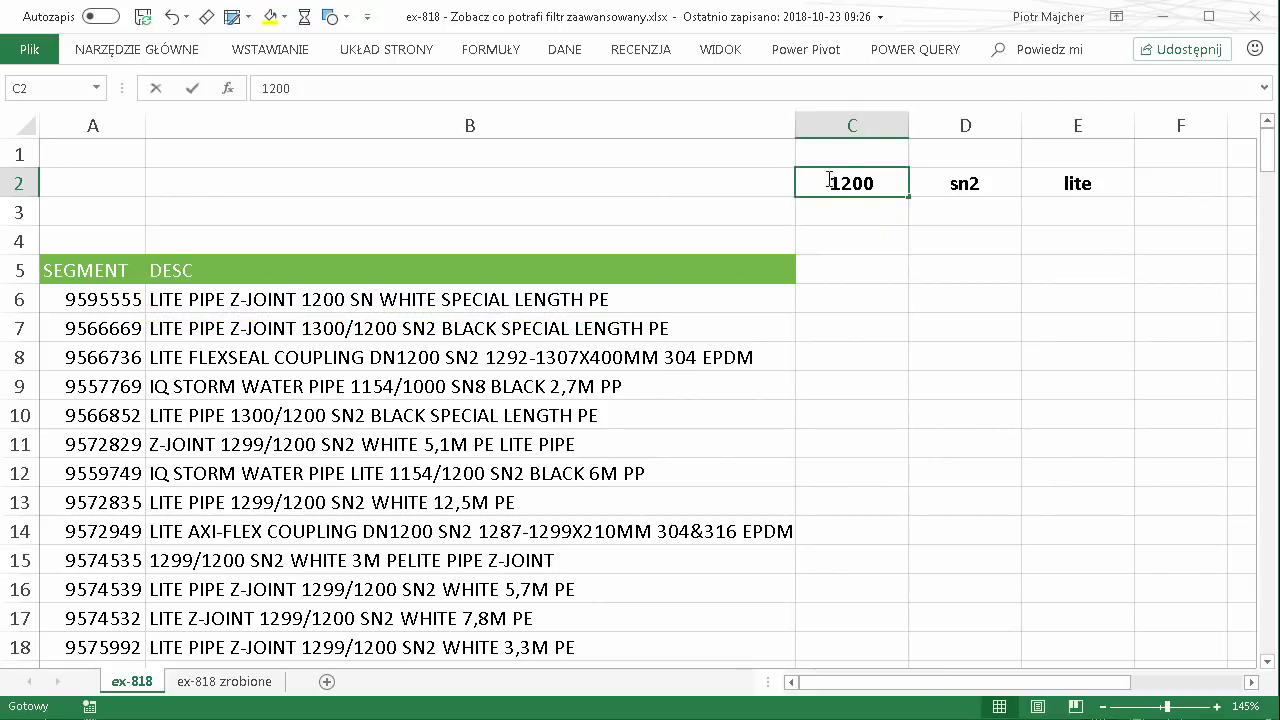
type("*")
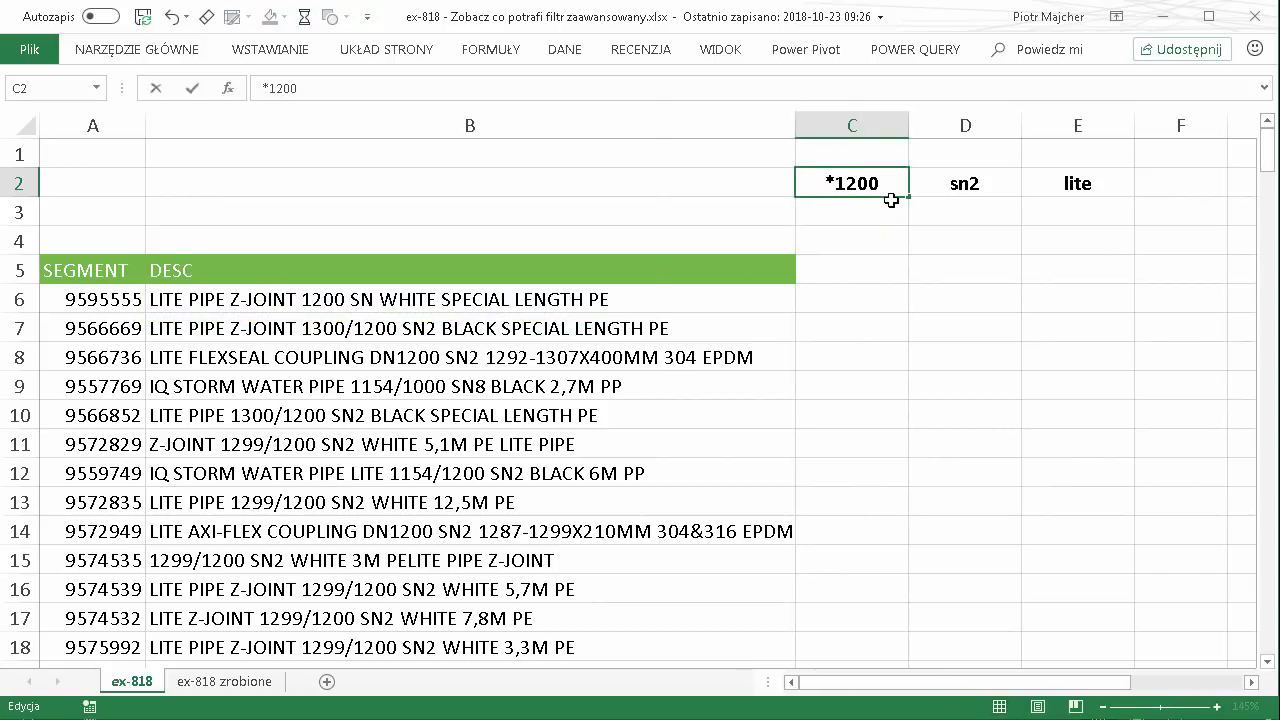
left_click(887, 183)
type("*")
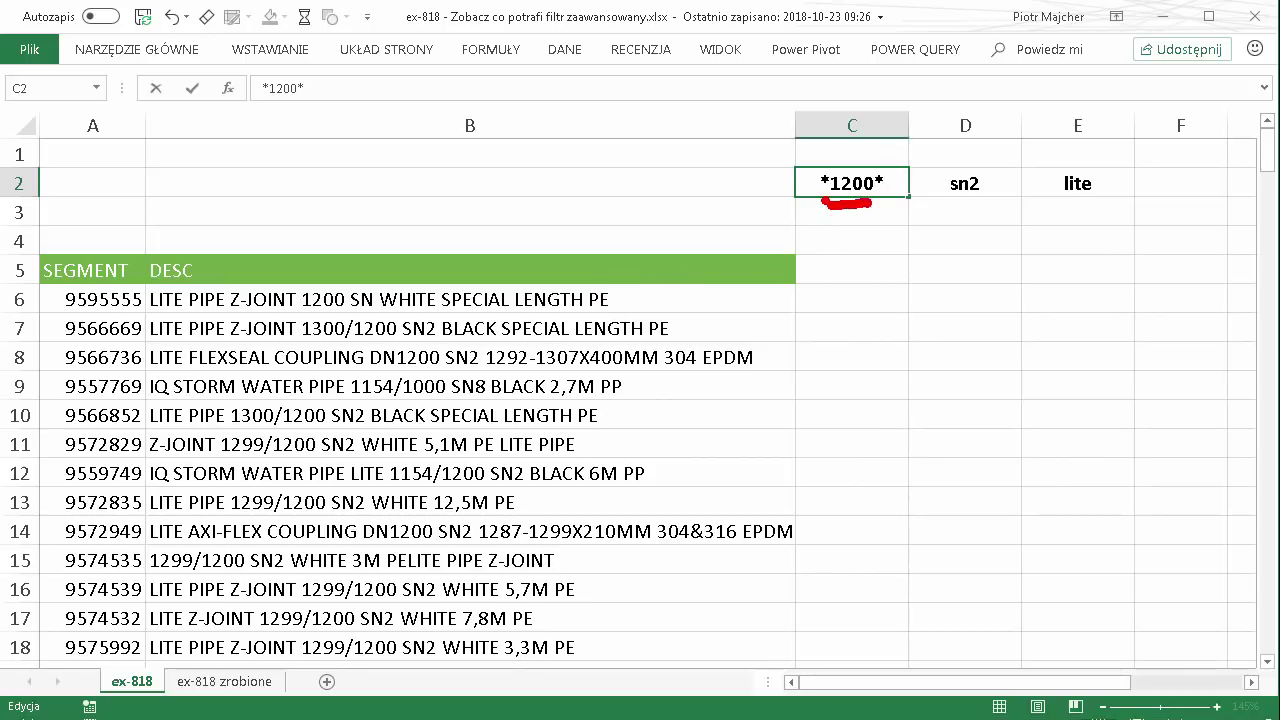
left_click(960, 183)
type("*sn2")
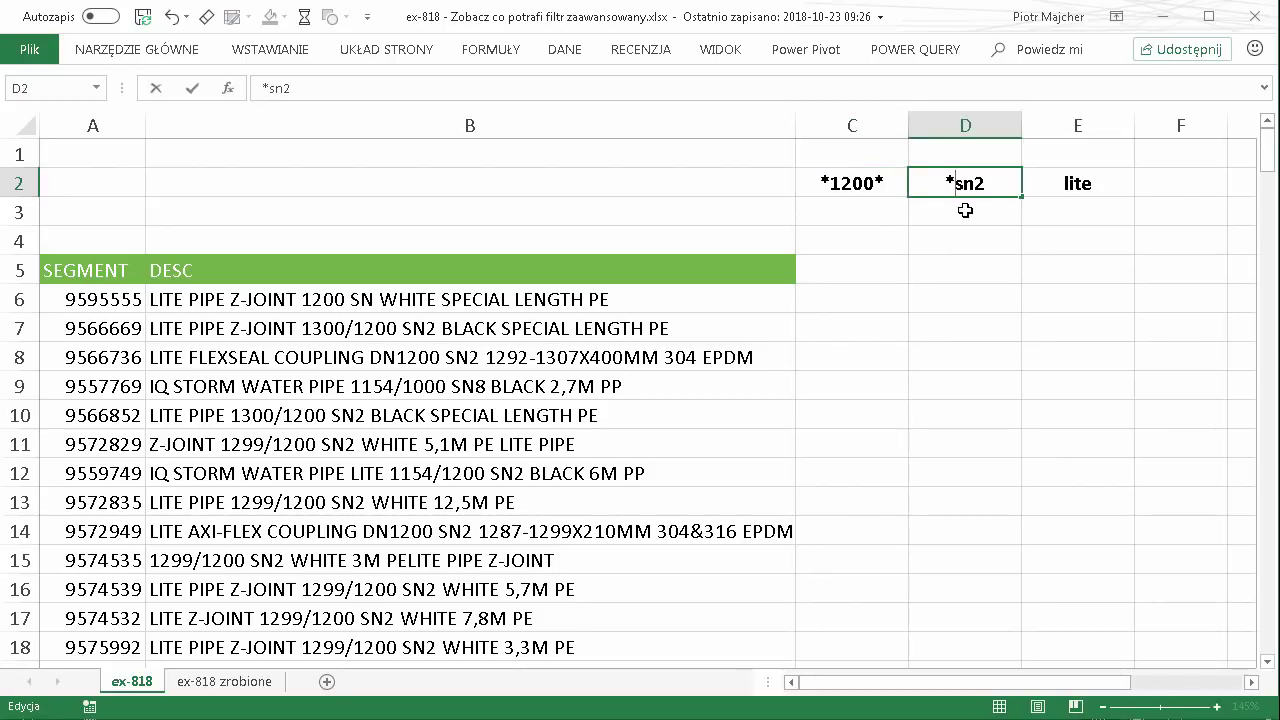
type("*")
double_click(1064, 183)
type("*lite")
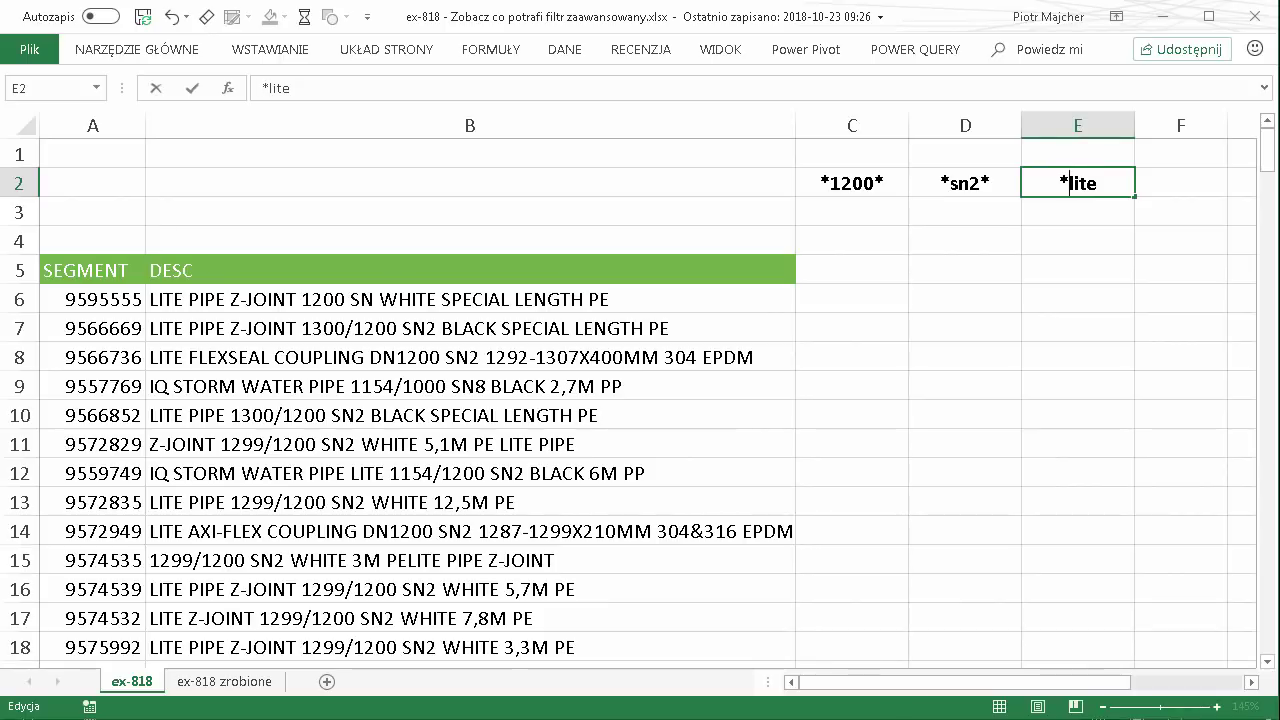
type("*")
key("Return")
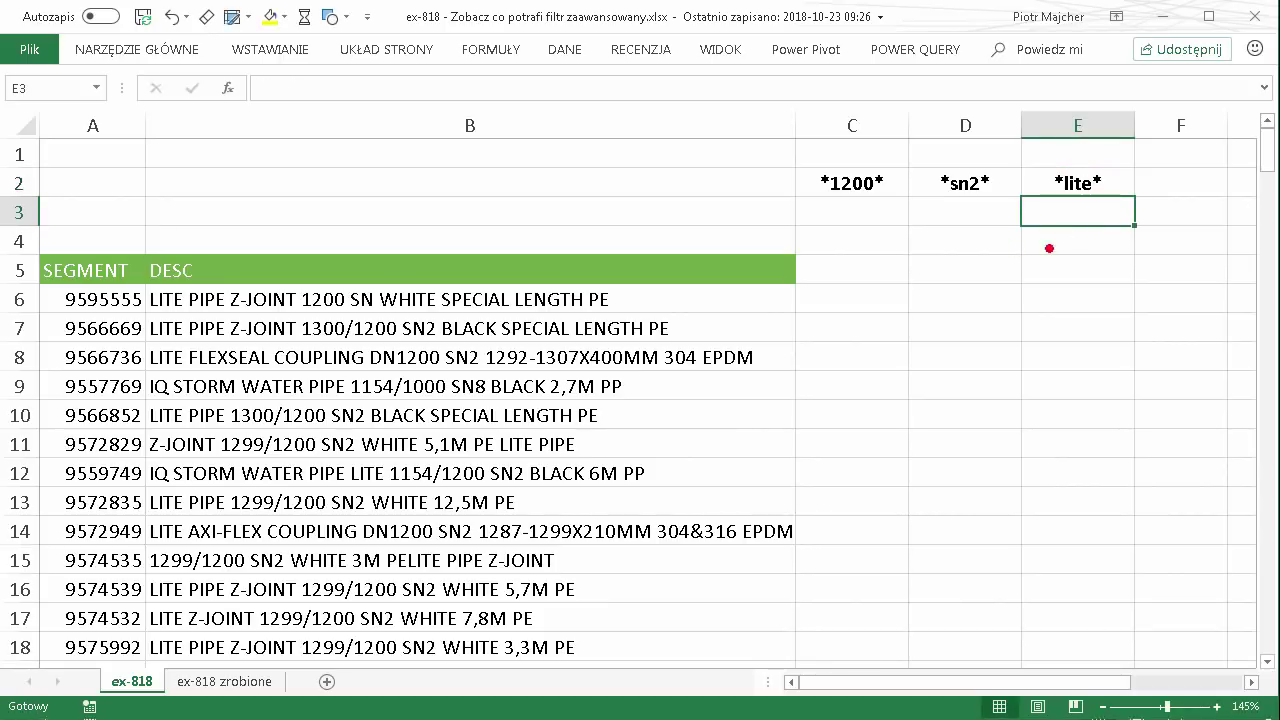
- Copy the DESC header from B5 into C1:E1 above the three wildcard criteria
left_click_drag(806, 160, 1118, 218)
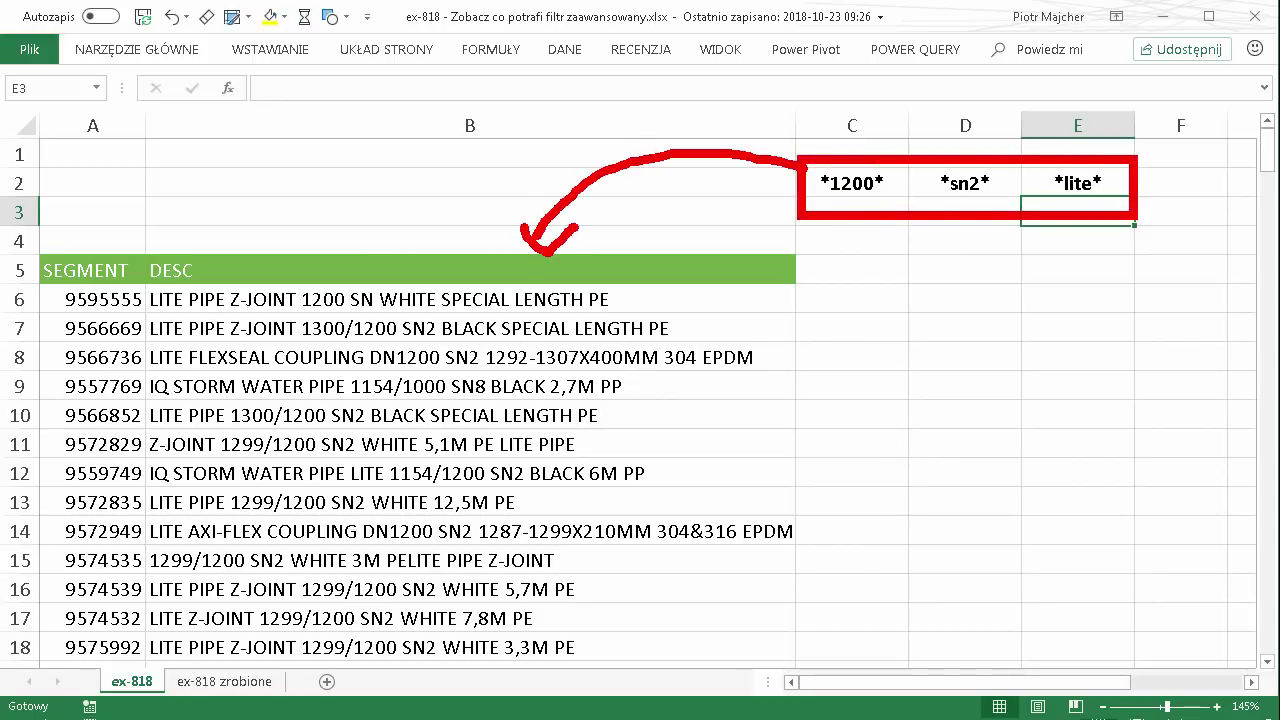
left_click(849, 154)
left_click(975, 153)
left_click(1071, 142)
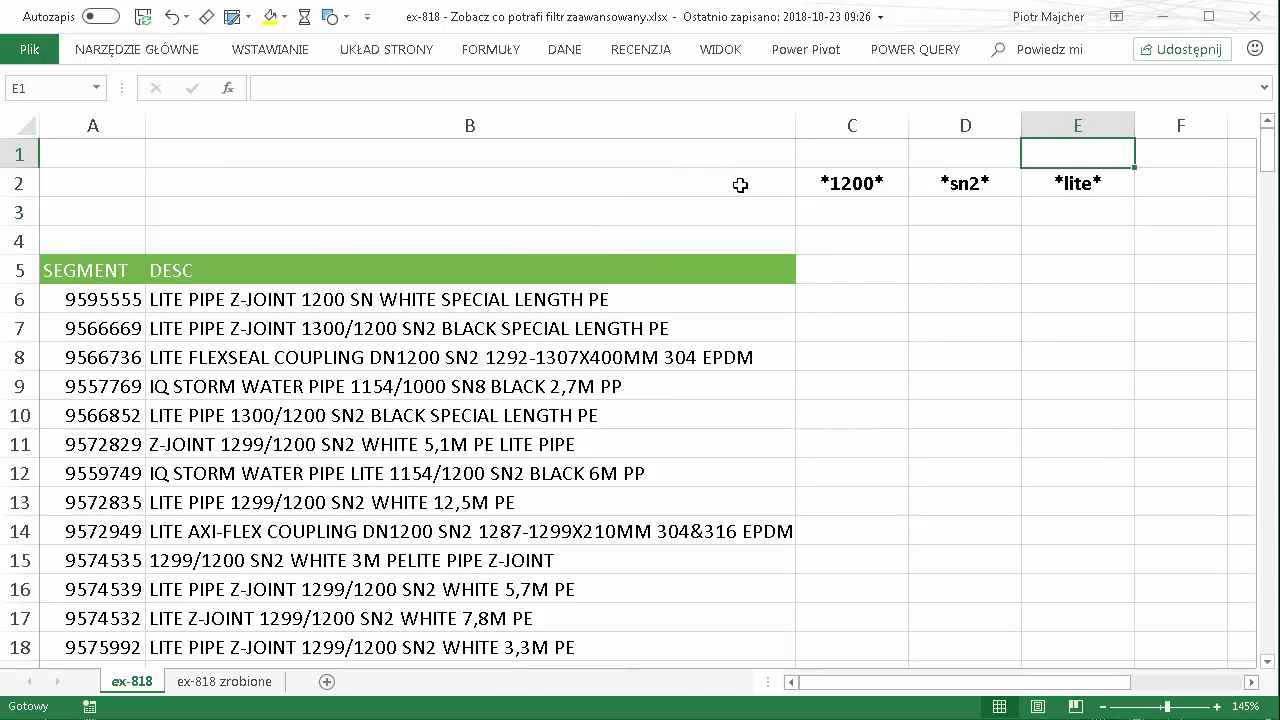
left_click(852, 146)
left_click(400, 270)
key("ctrl+c")
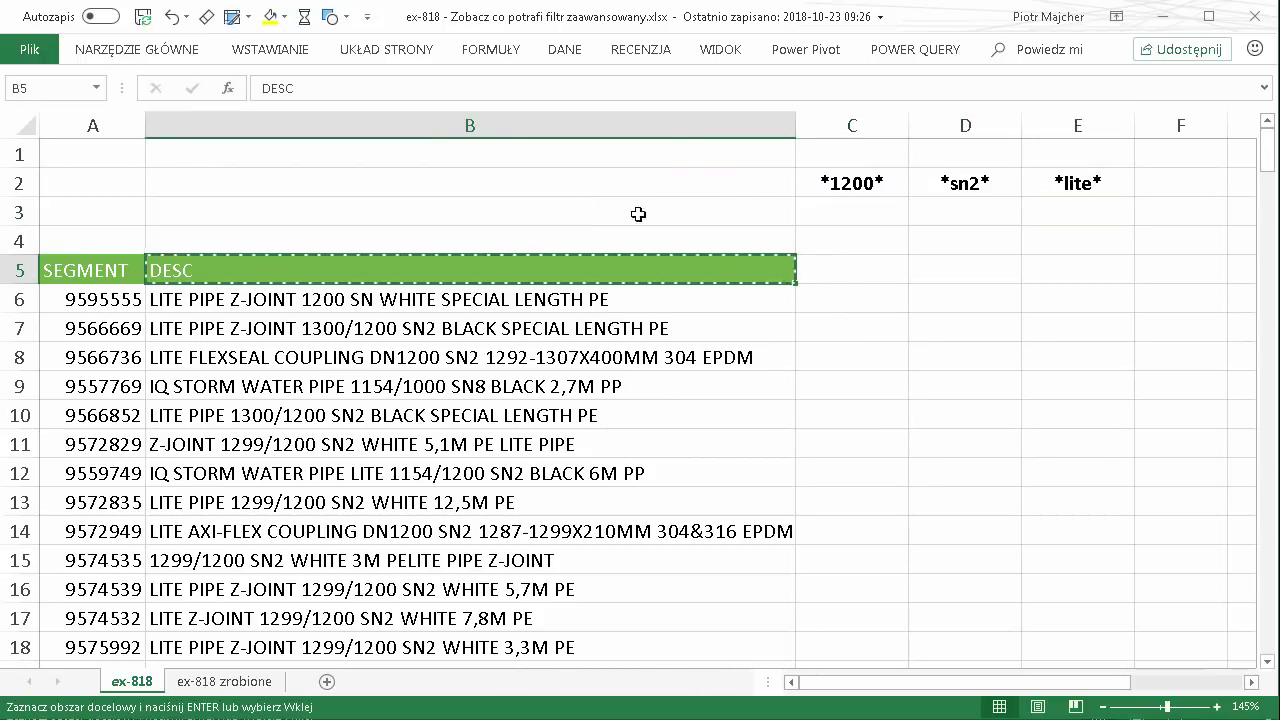
left_click(848, 155)
left_click_drag(848, 155, 1045, 155)
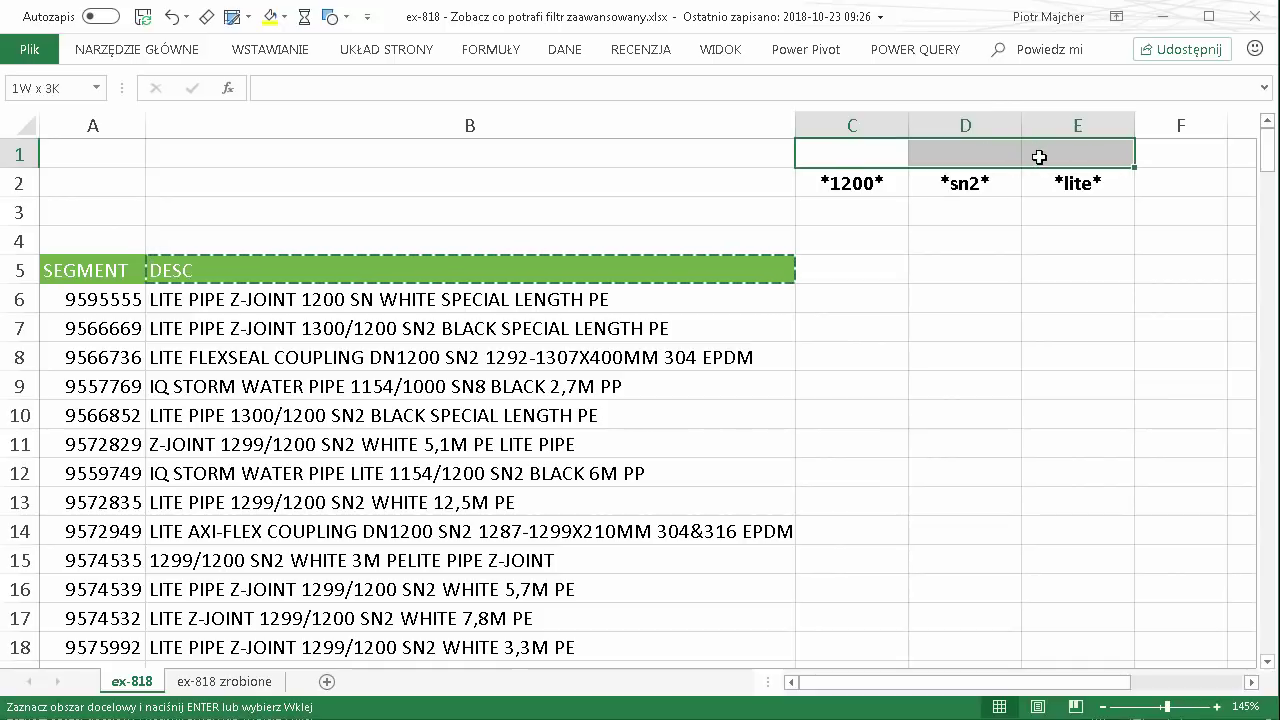
key("ctrl+v")
left_click(887, 267)
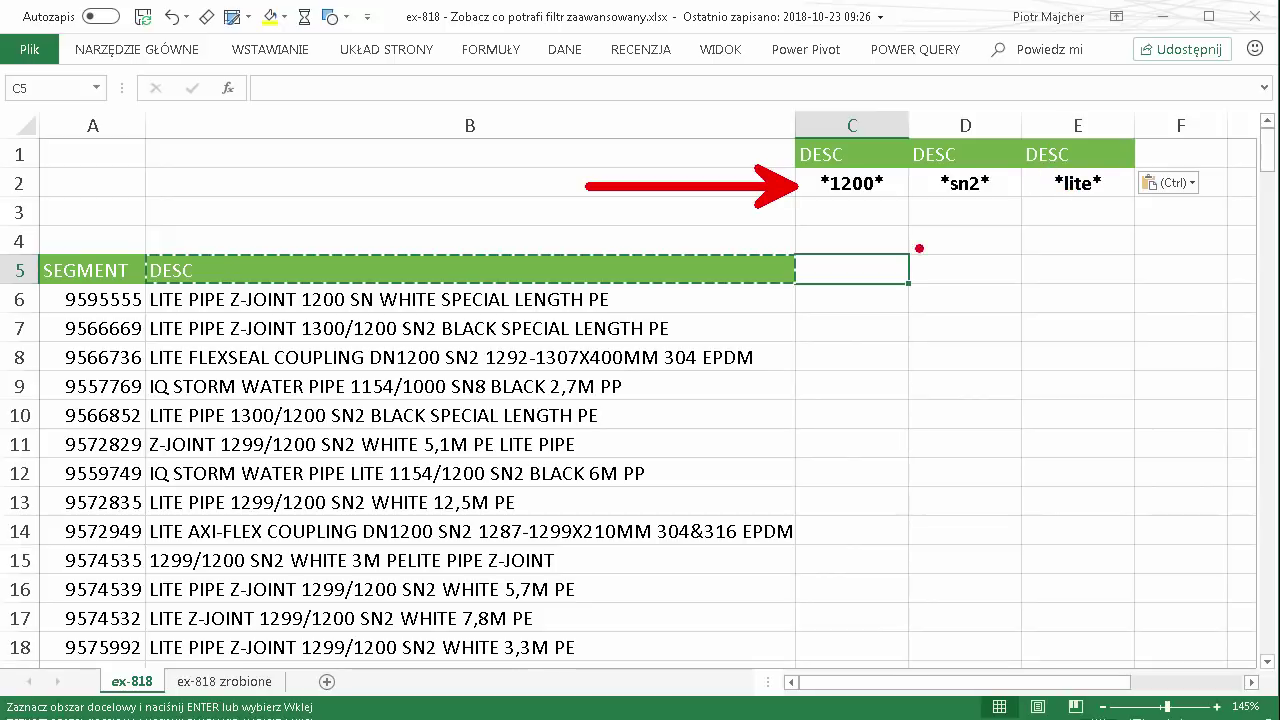
- Clear the copy marquee and select a cell inside the data list
key("Escape")
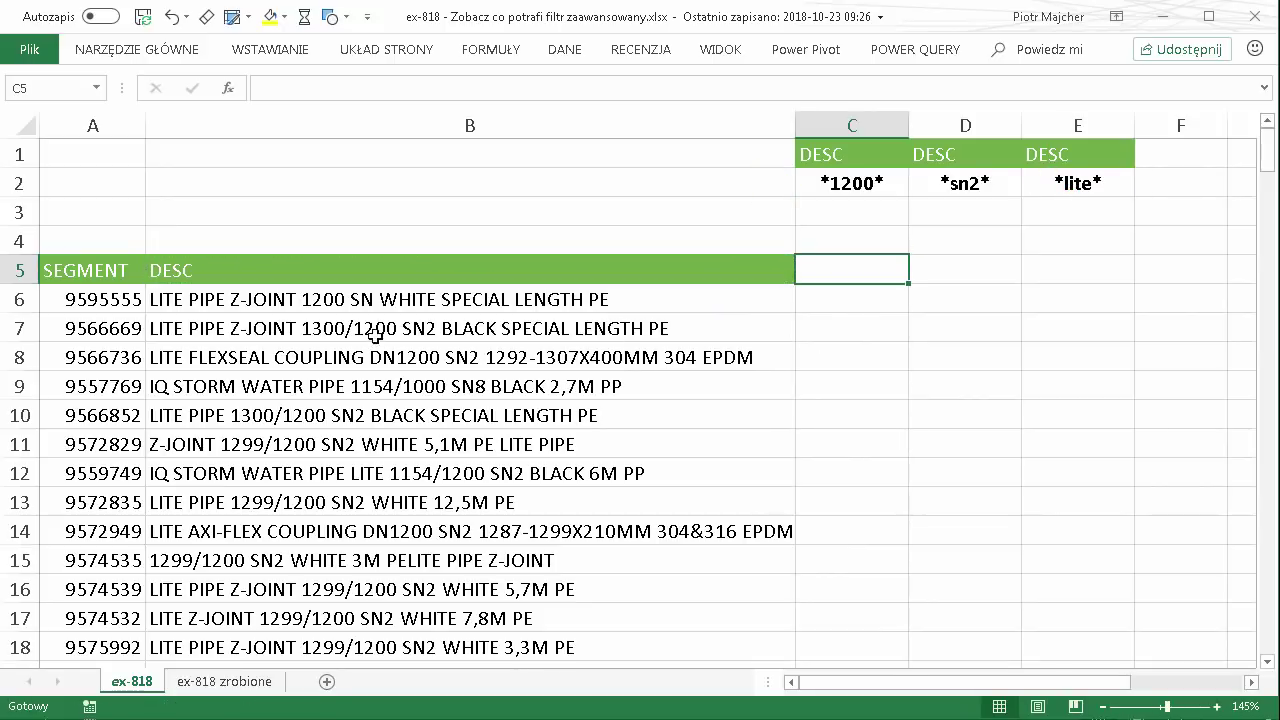
left_click(407, 326)
left_click(414, 420)
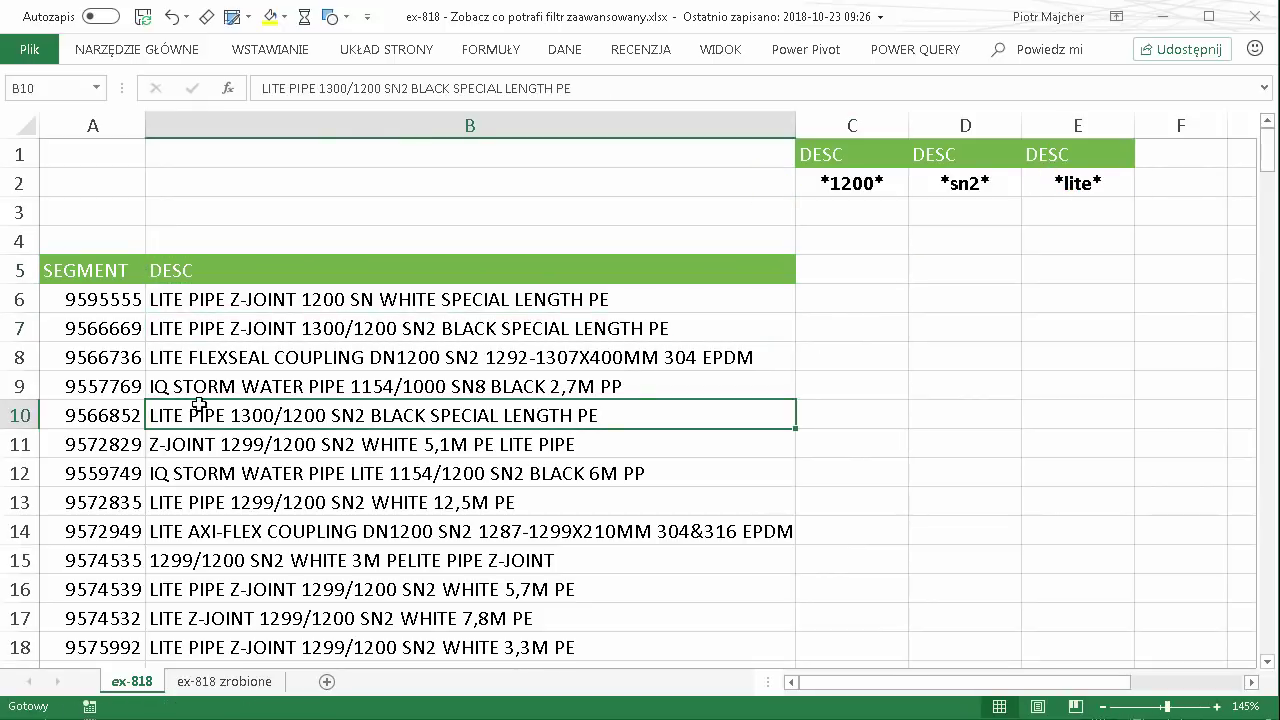
left_click(378, 330)
left_click(346, 434)
left_click(360, 358)
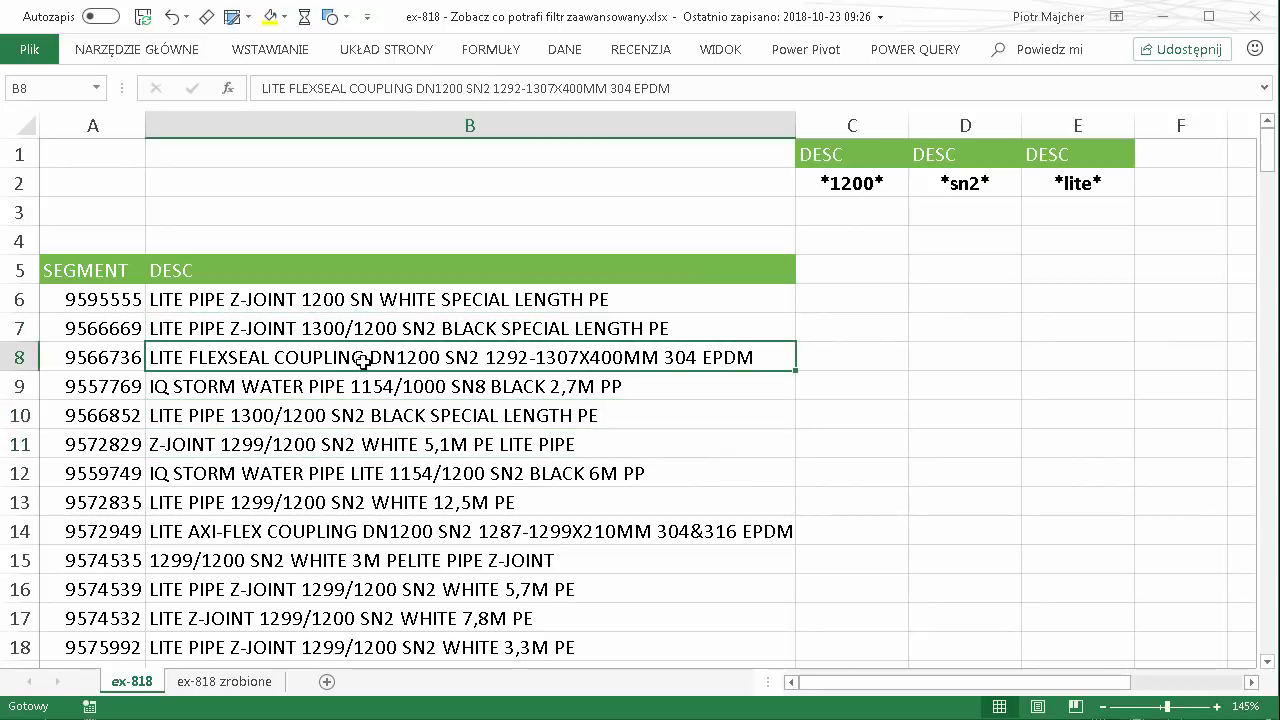
- Run Advanced Filter in place with criteria range C1:E2, leaving 15 of 207 records
left_click(566, 50)
left_click(718, 127)
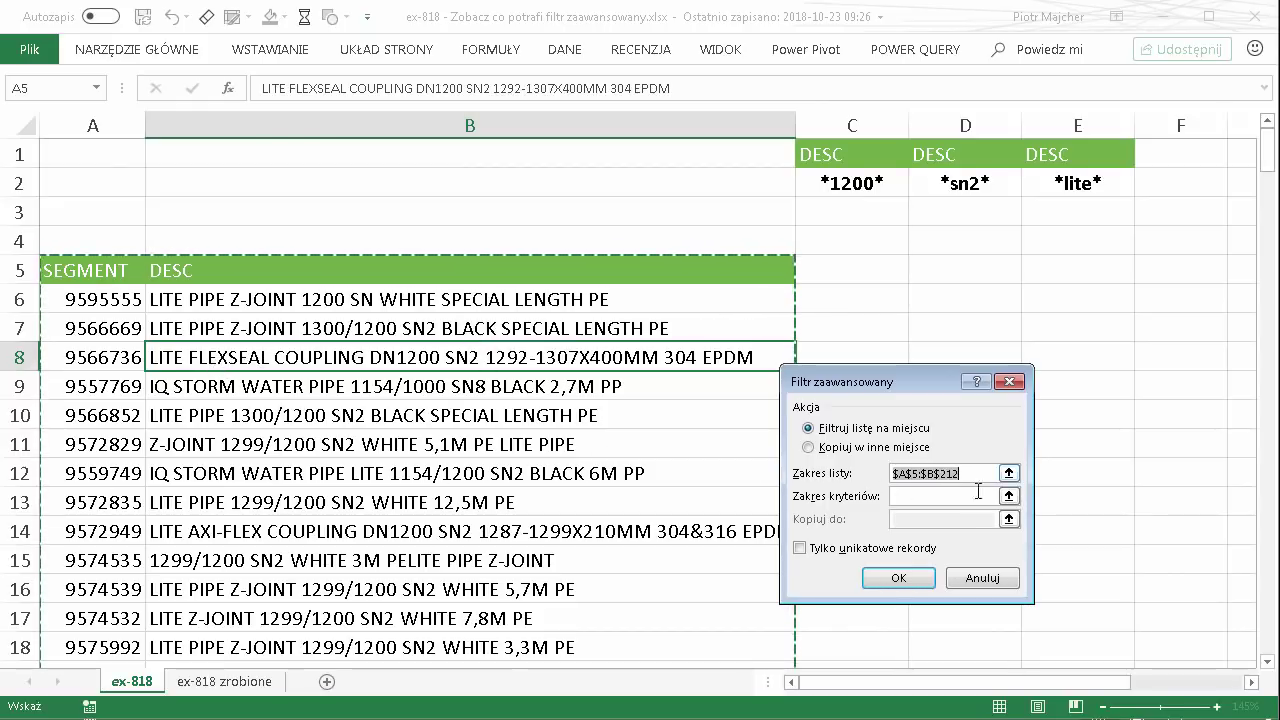
left_click(918, 496)
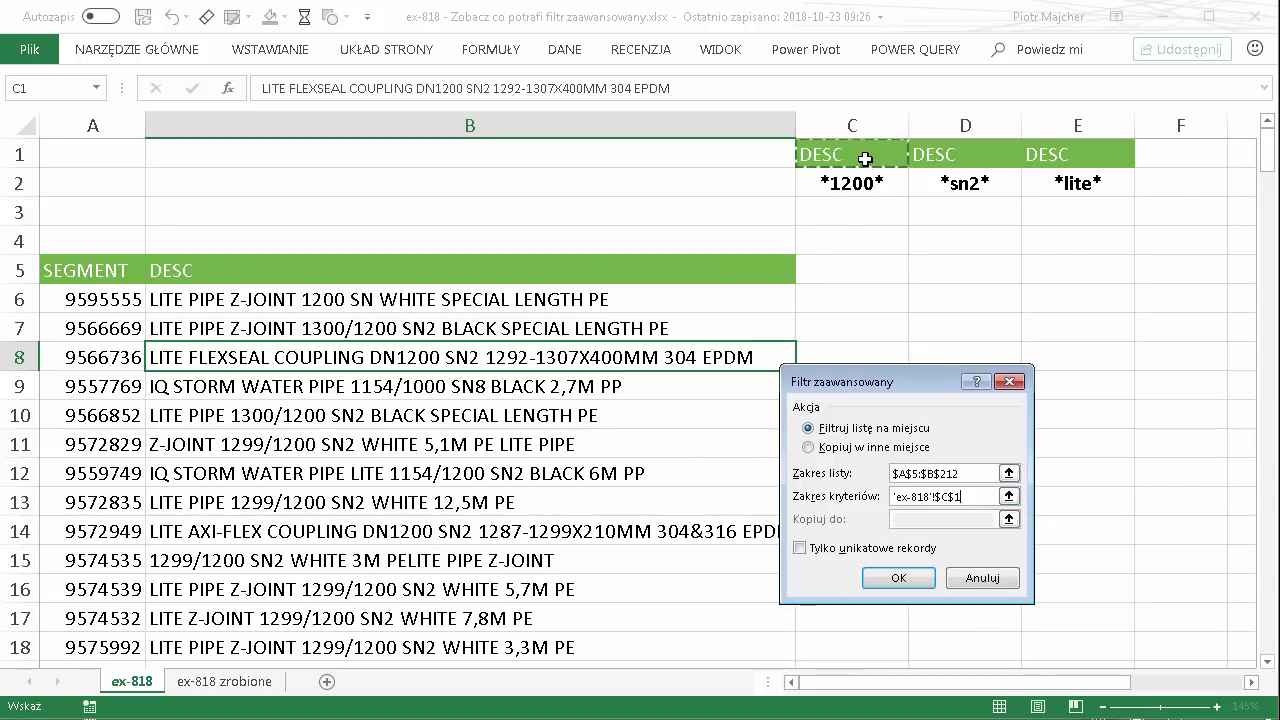
left_click_drag(857, 157, 1063, 184)
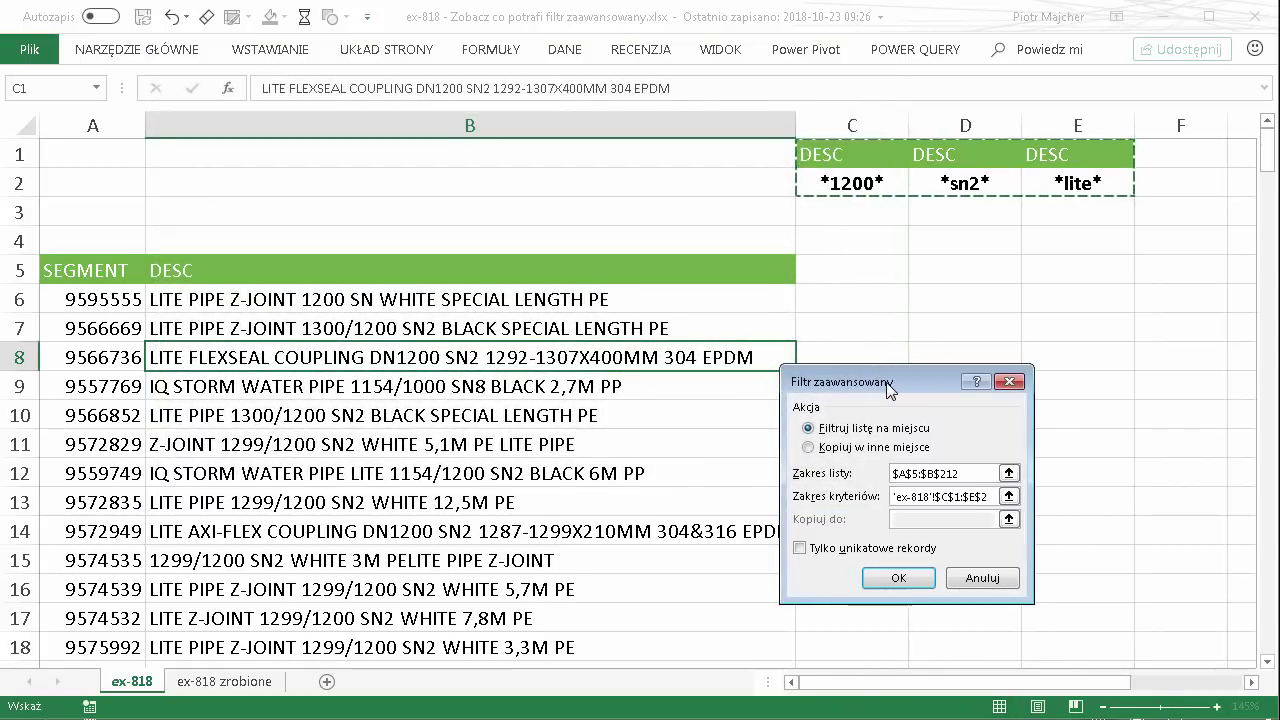
left_click(905, 585)
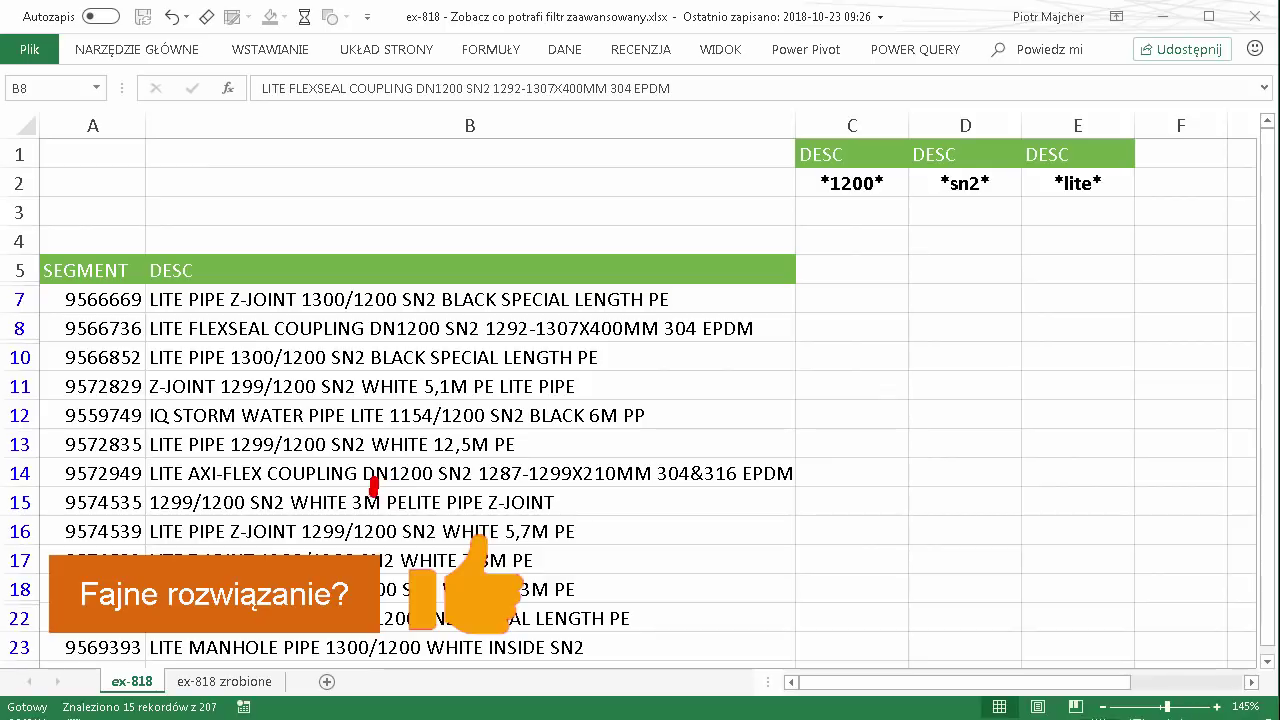
mouse_move(373, 487)
left_mouse_down()
mouse_move(418, 478)
mouse_move(364, 488)
left_mouse_up()
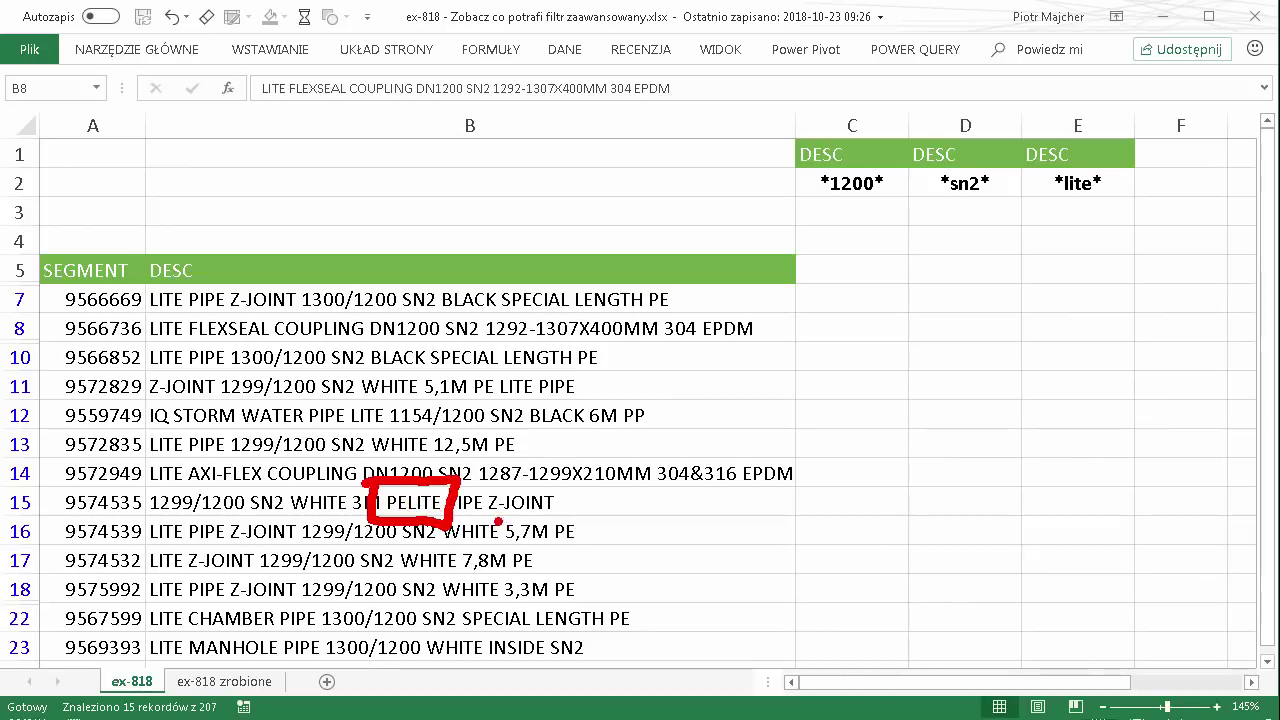
- Change the E2 criterion to * lite *, with a space on each side of lite
key("F2")
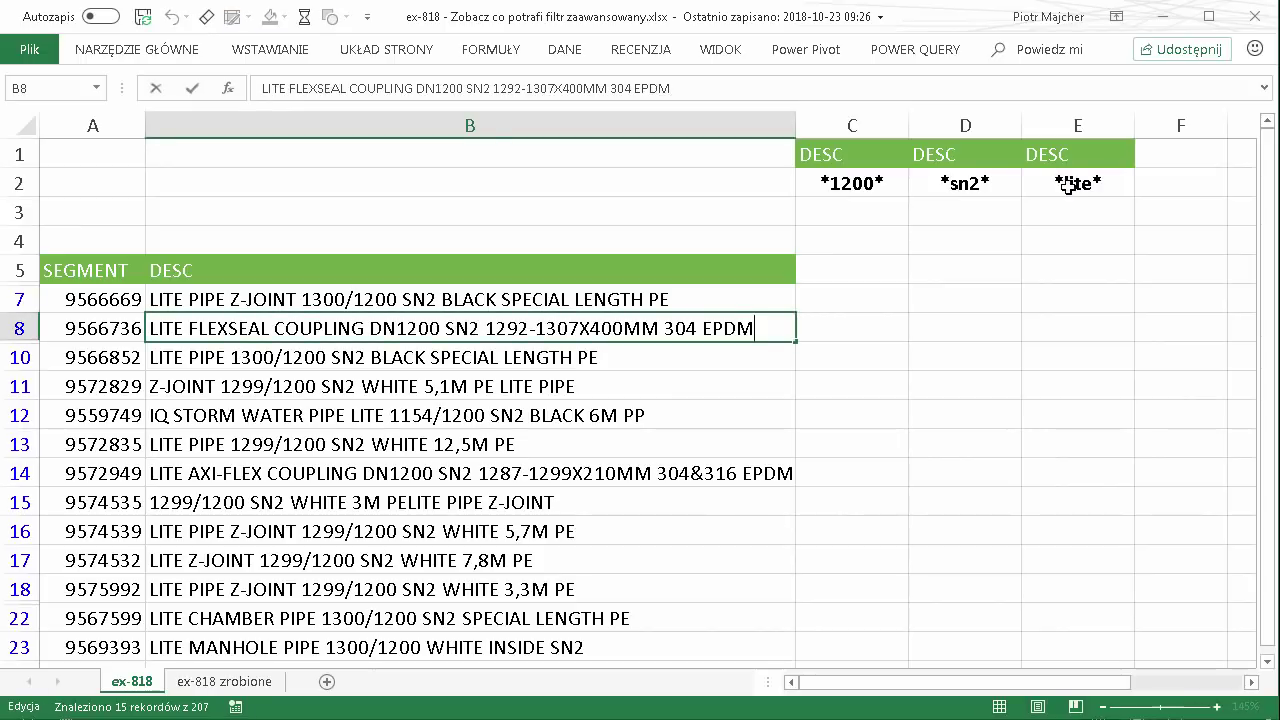
double_click(1068, 185)
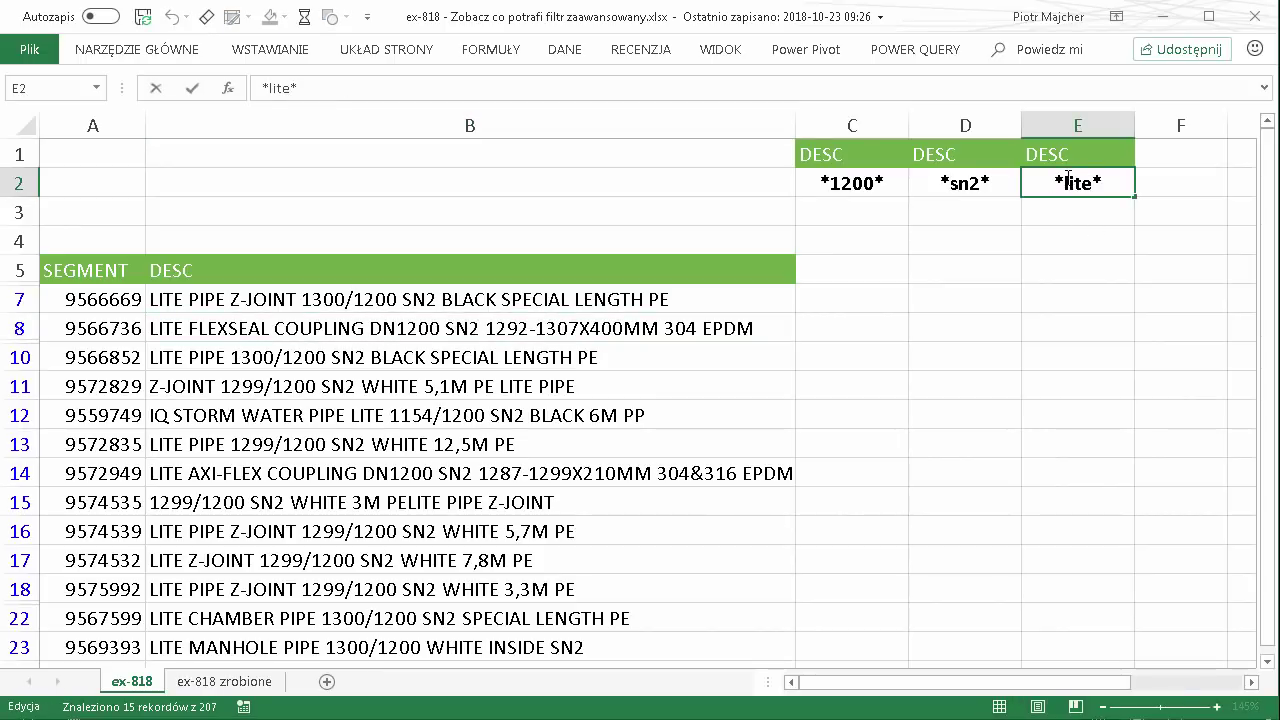
key("Right")
key("Right")
key("Right")
key("Return")
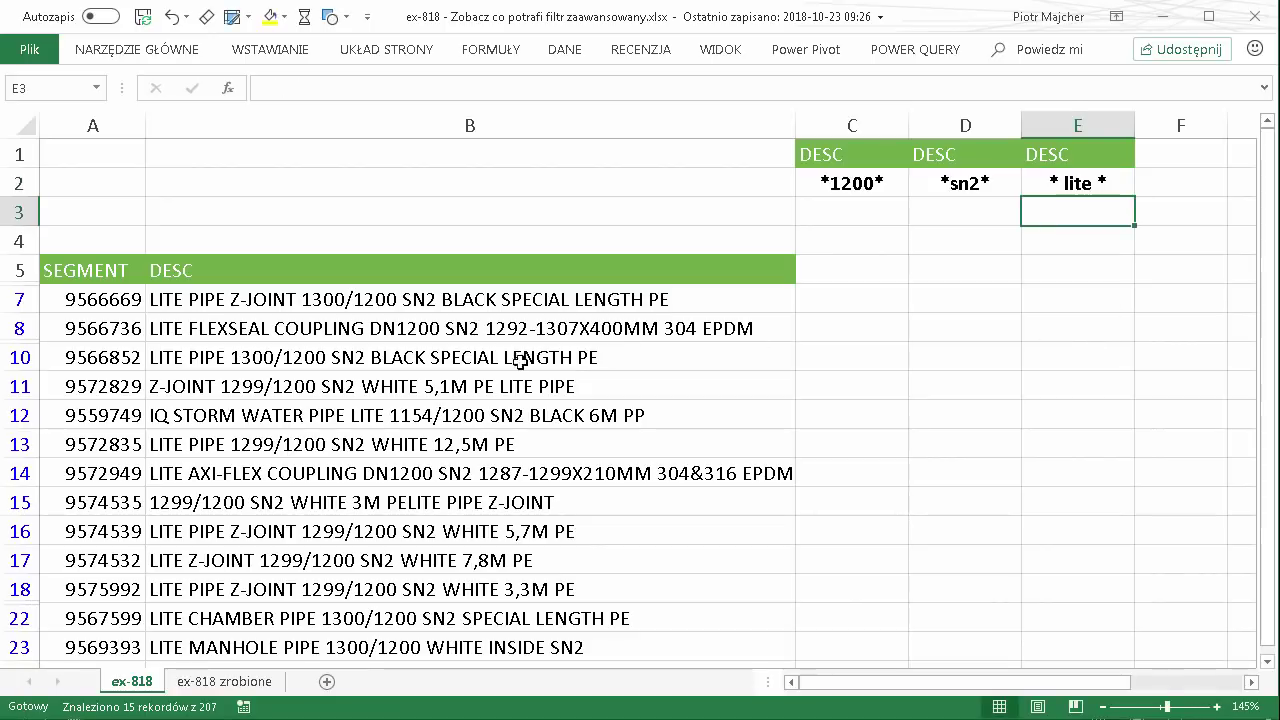
- Inspect the filtered descriptions in rows 10 and 13
left_click(521, 362)
left_click(496, 446)
left_click(434, 362)
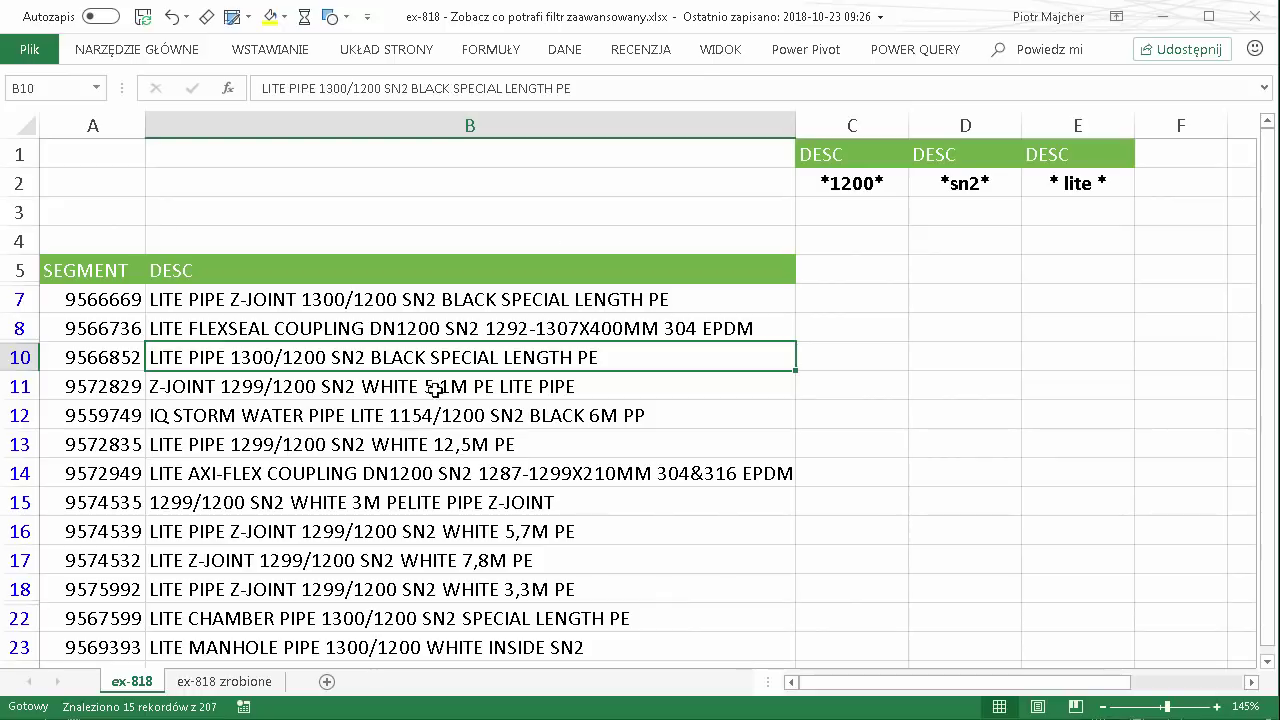
left_click(565, 50)
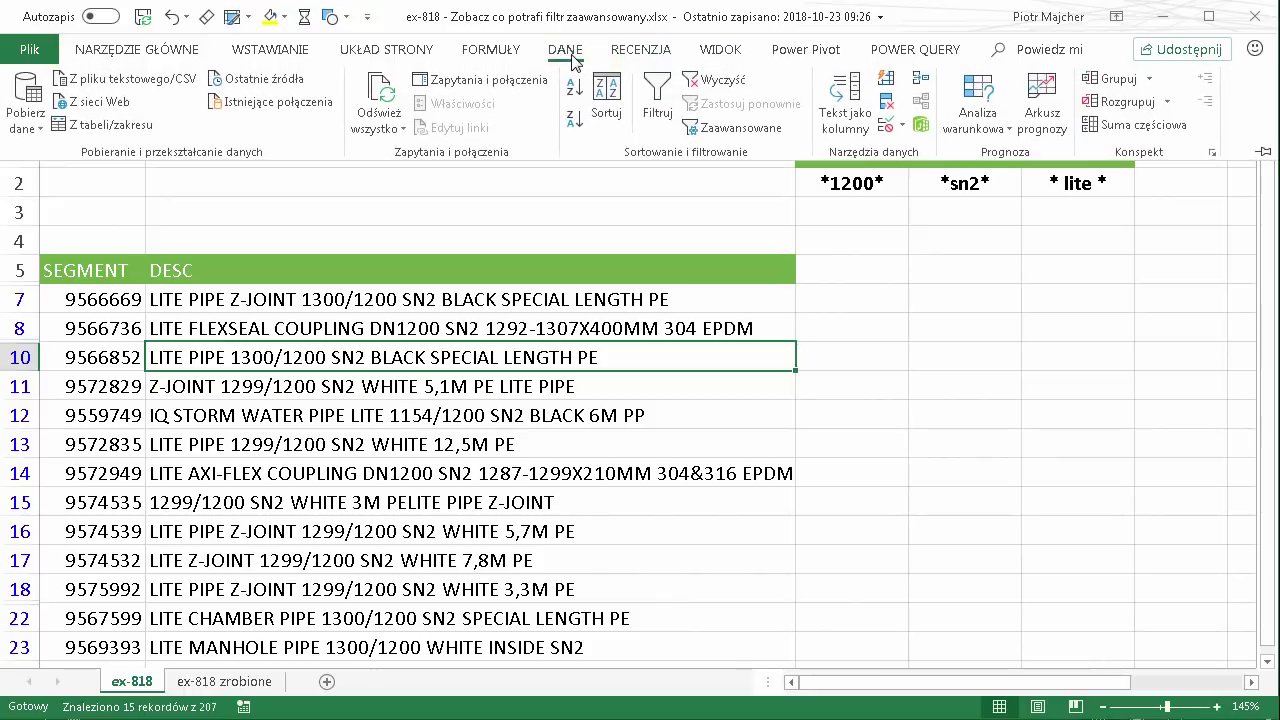
- Reapply the Advanced Filter with criteria range C1:E2, leaving 2 of 207 records
left_click(722, 128)
scroll(700, 268, "up", 1)
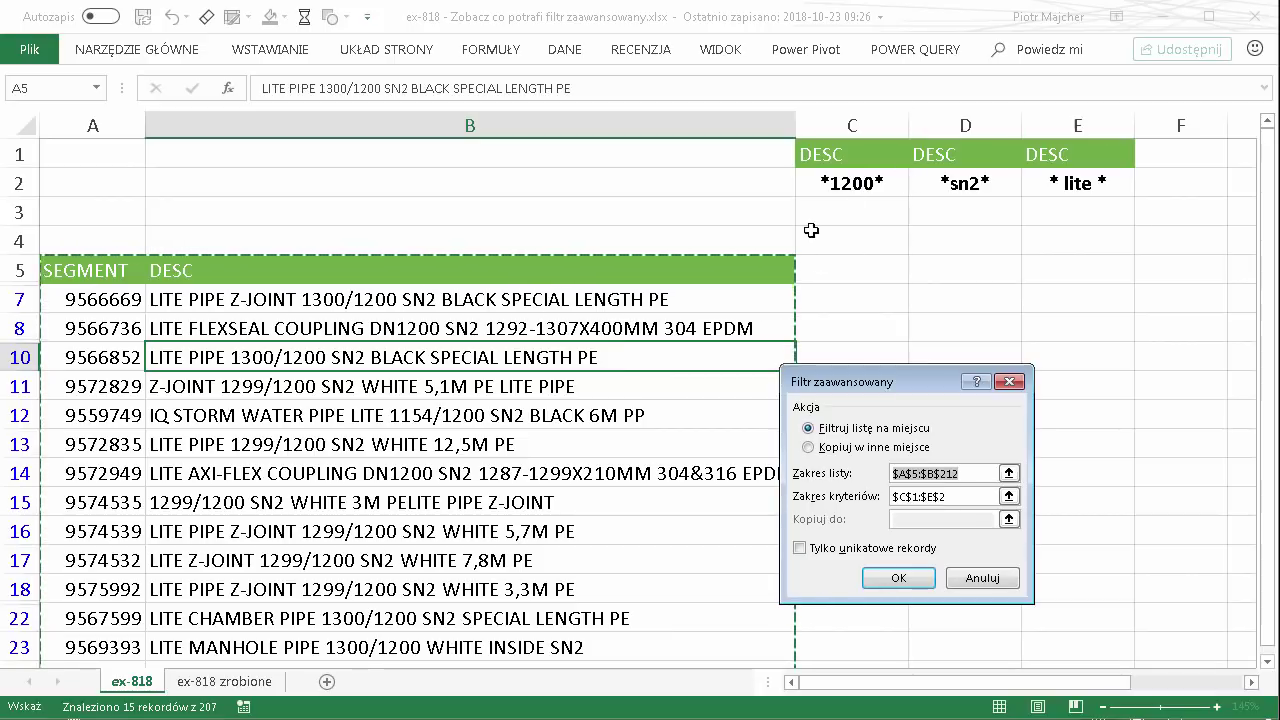
left_click(898, 578)
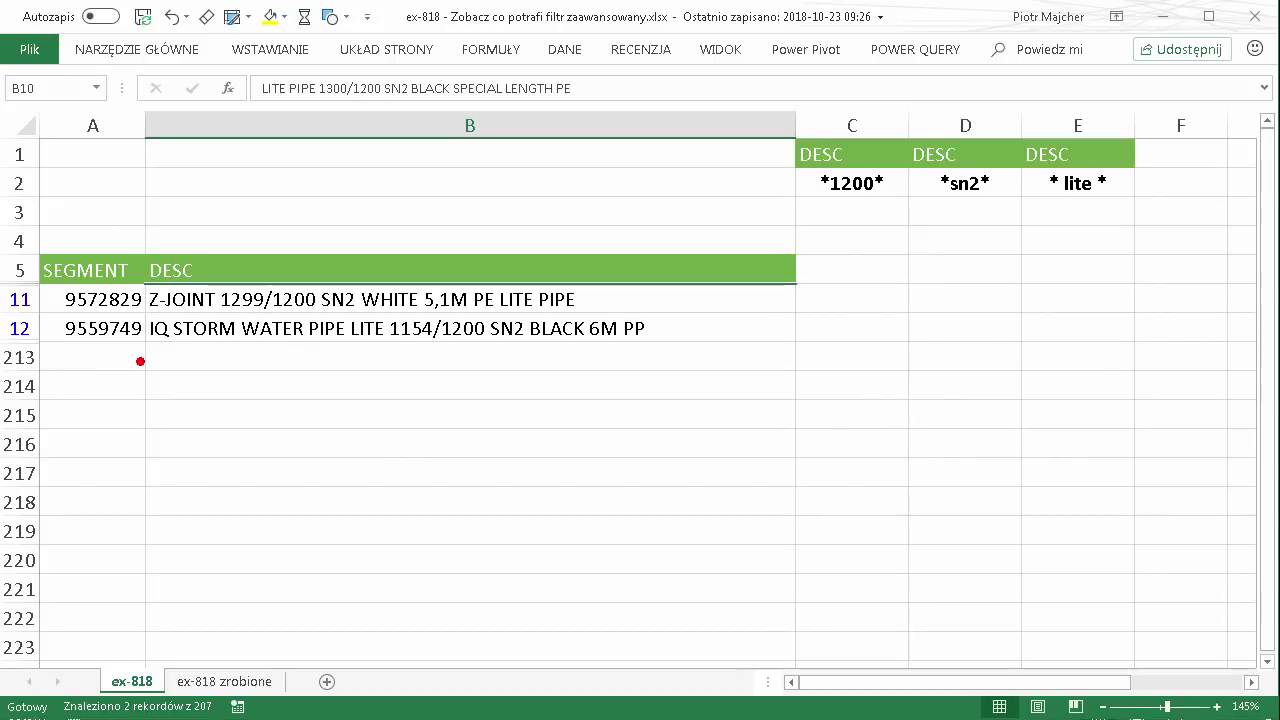
- Highlight the remaining rows and select the criteria values in C2:E2
left_click_drag(159, 370, 245, 572)
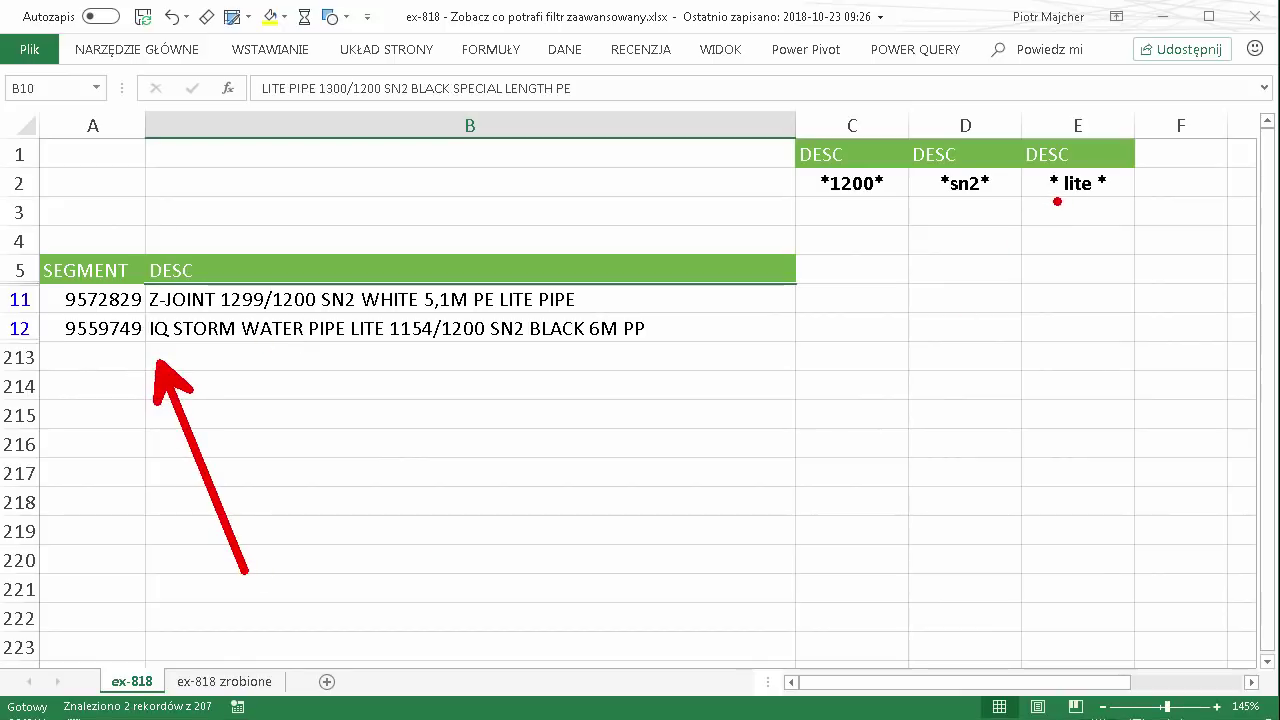
left_click_drag(1042, 212, 1106, 211)
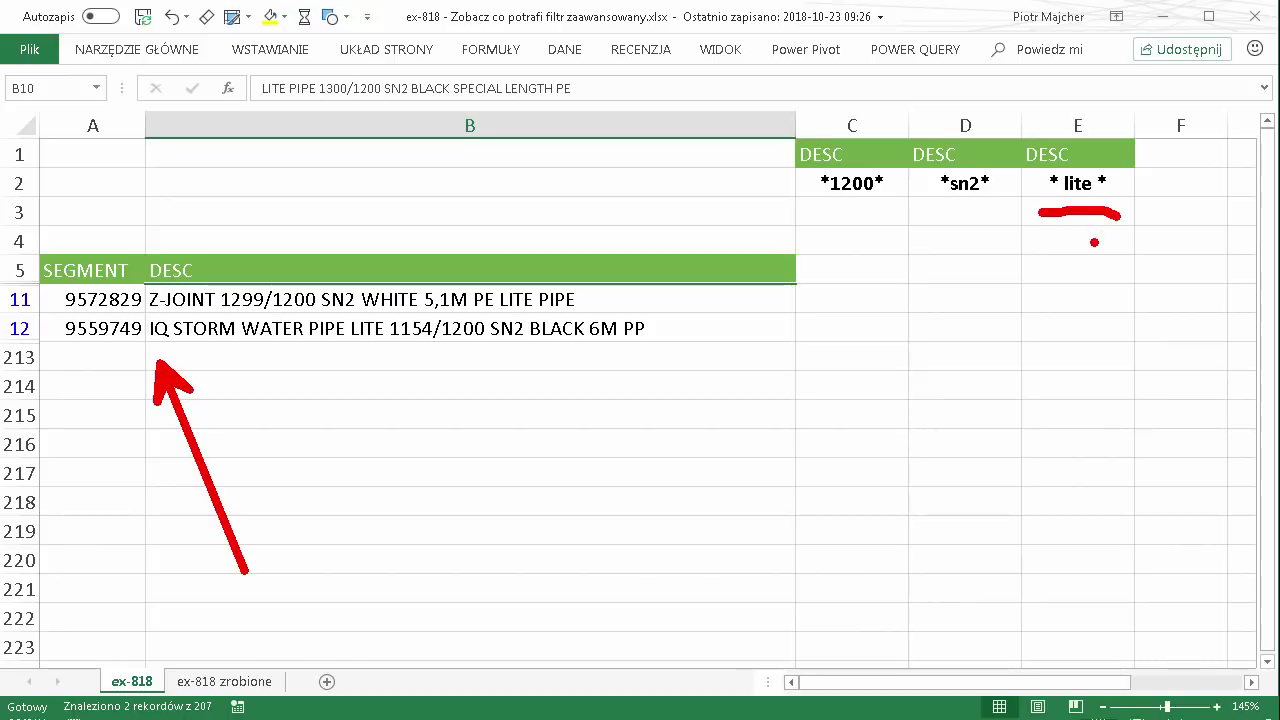
mouse_move(852, 183)
left_mouse_down()
mouse_move(1090, 180)
mouse_move(1063, 192)
left_mouse_up()
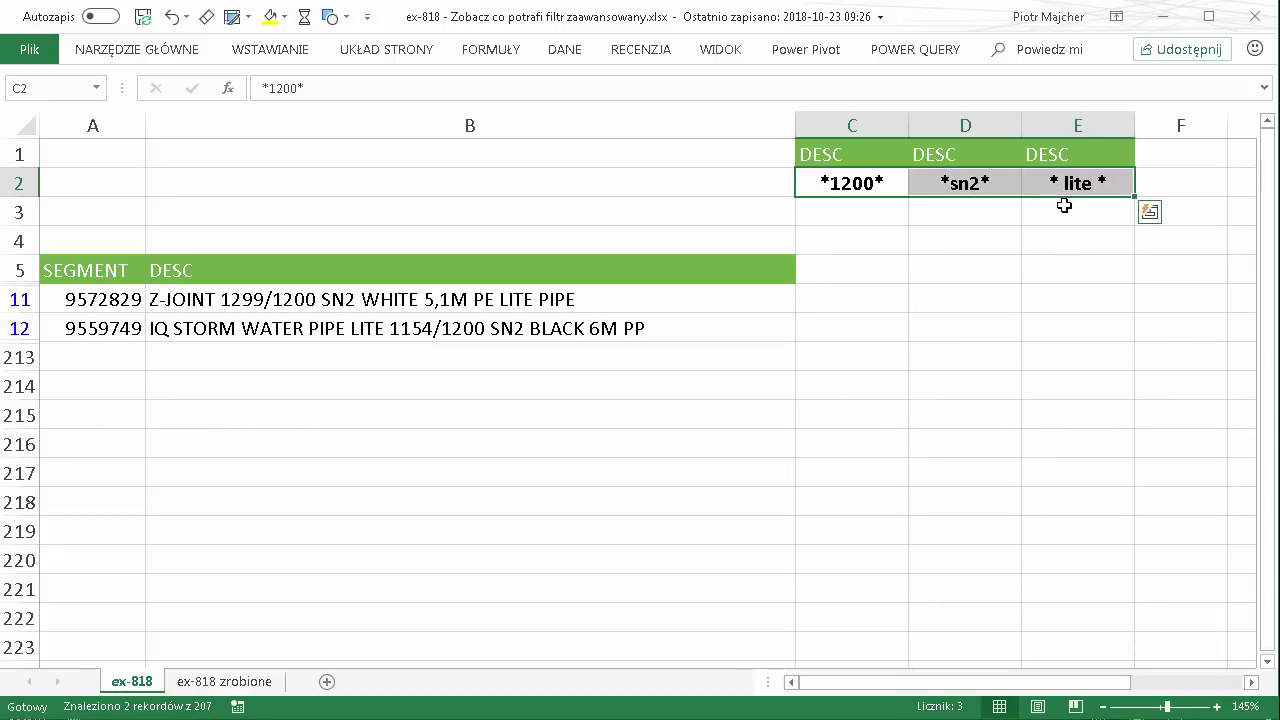
- Copy C2:E2 into C3:E3 and change E3 to lite * without the leading wildcard
key("ctrl+c")
left_click(852, 211)
key("ctrl+v")
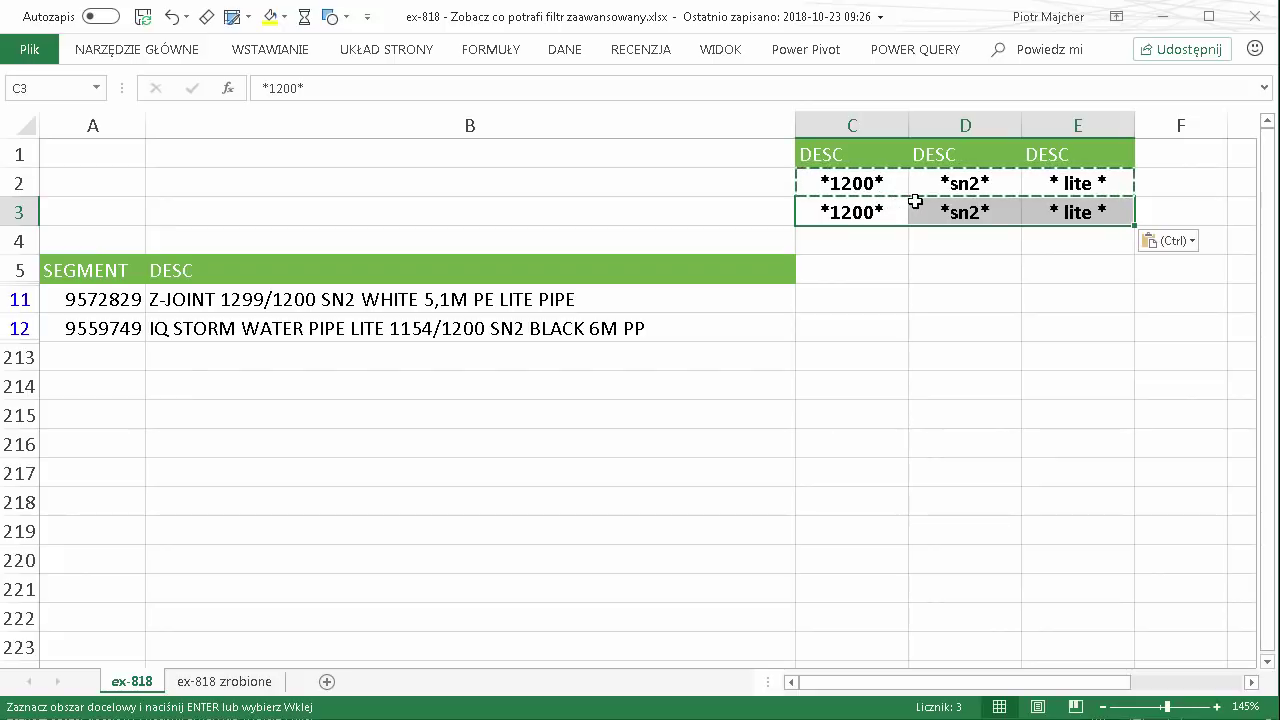
double_click(1068, 210)
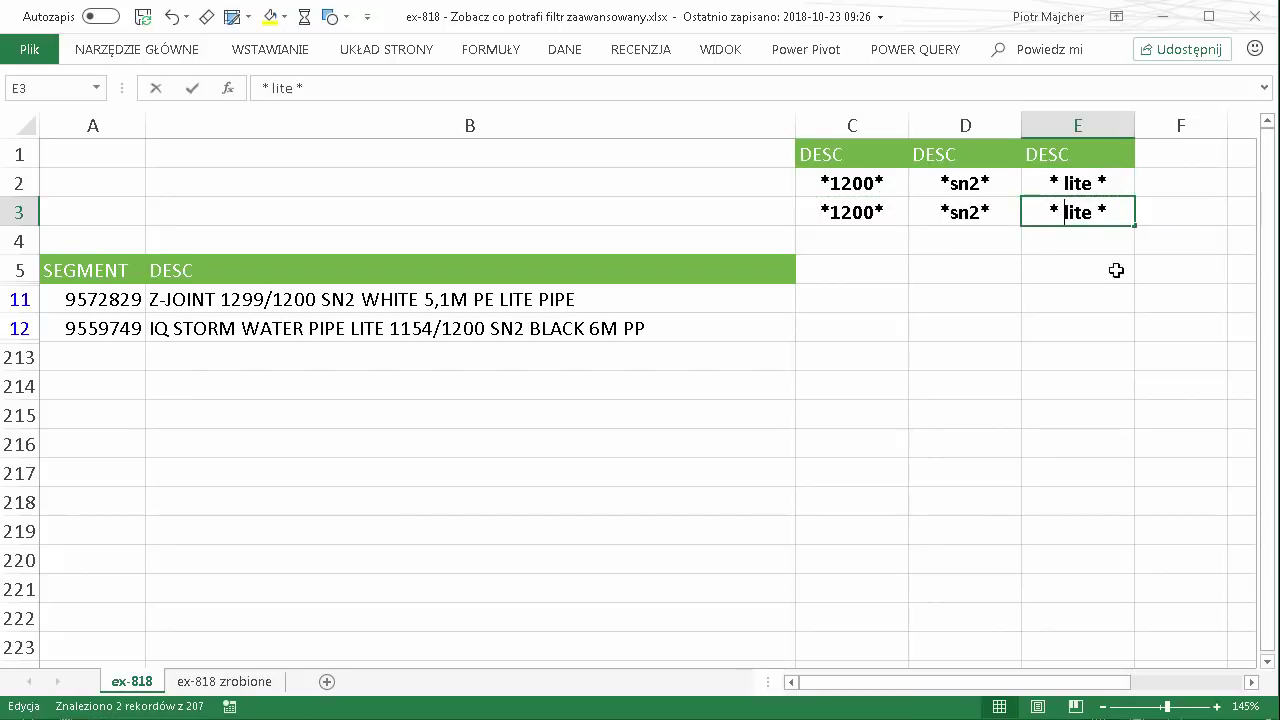
key("BackSpace")
key("BackSpace")
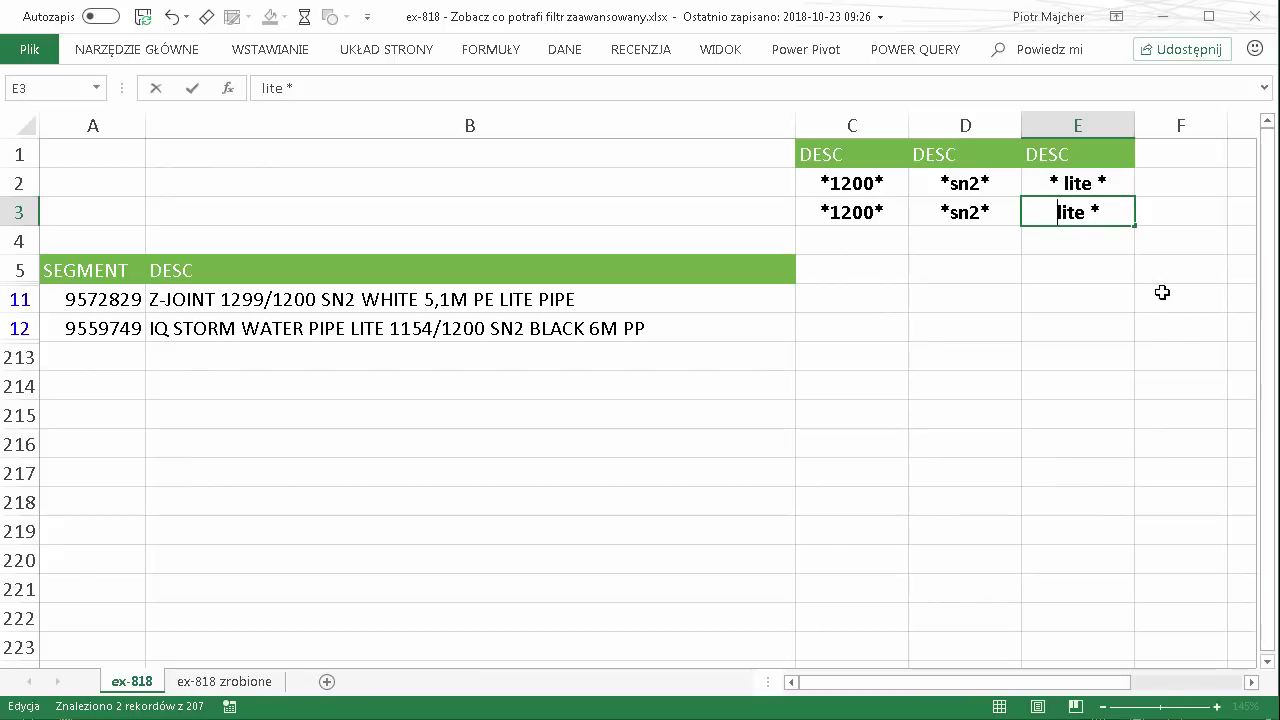
key("Return")
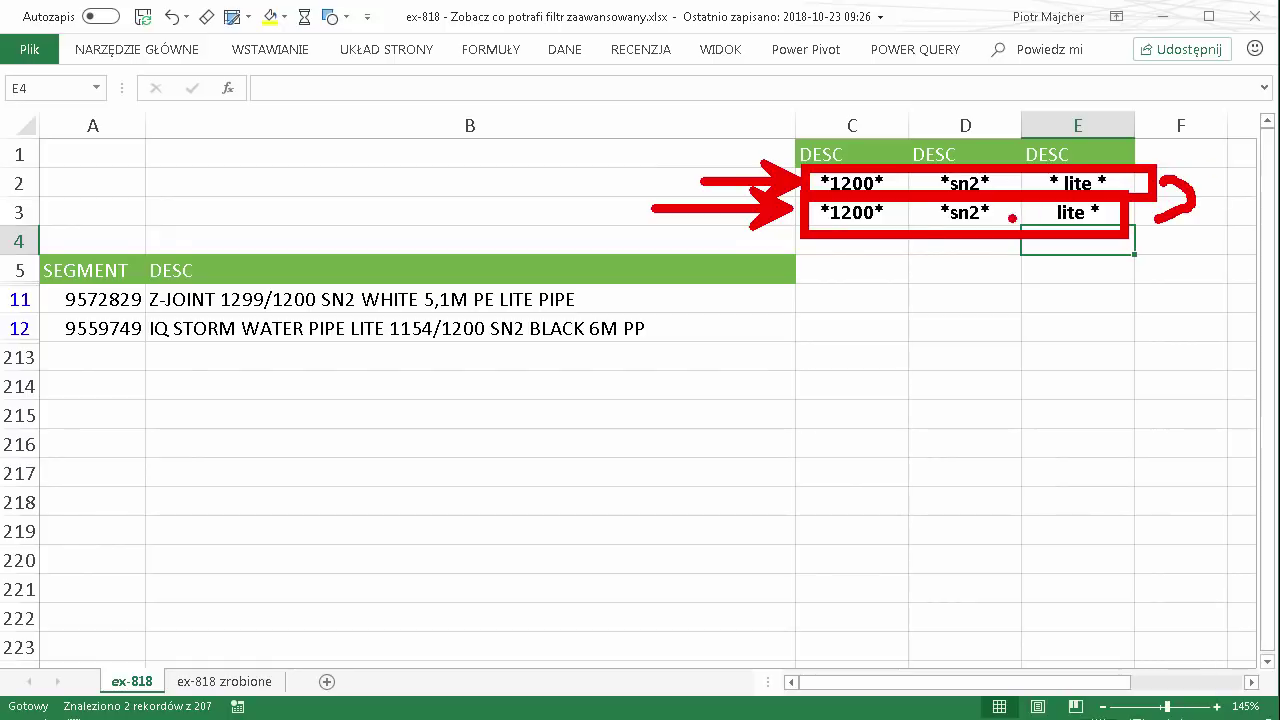
key("Escape")
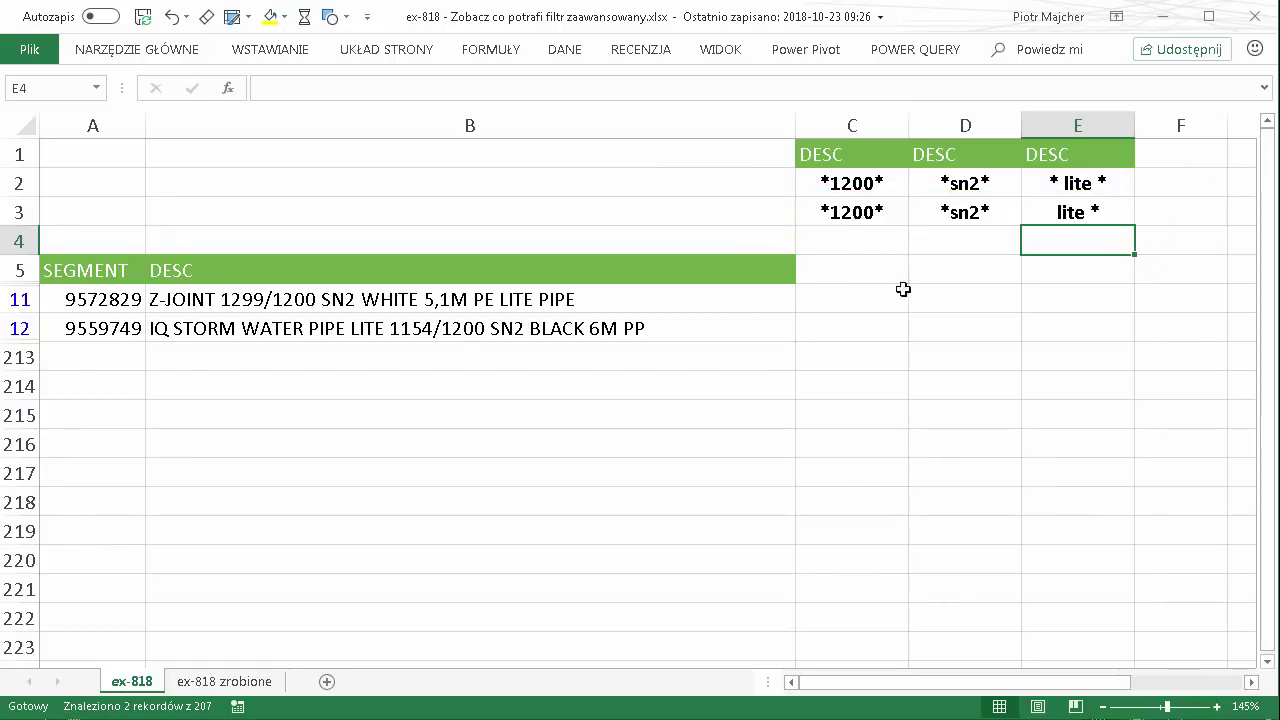
- Examine the Z-JOINT and IQ STORM WATER PIPE row descriptions
left_click(465, 304)
left_click(404, 328)
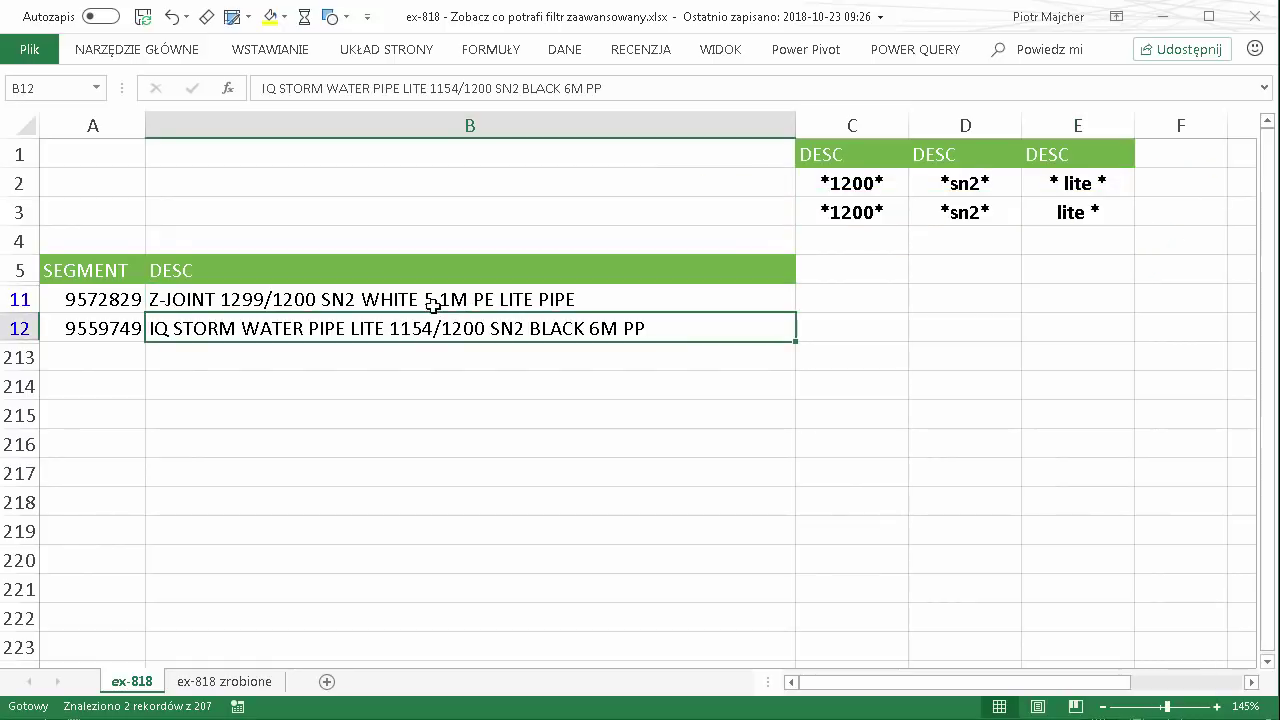
left_click(433, 304)
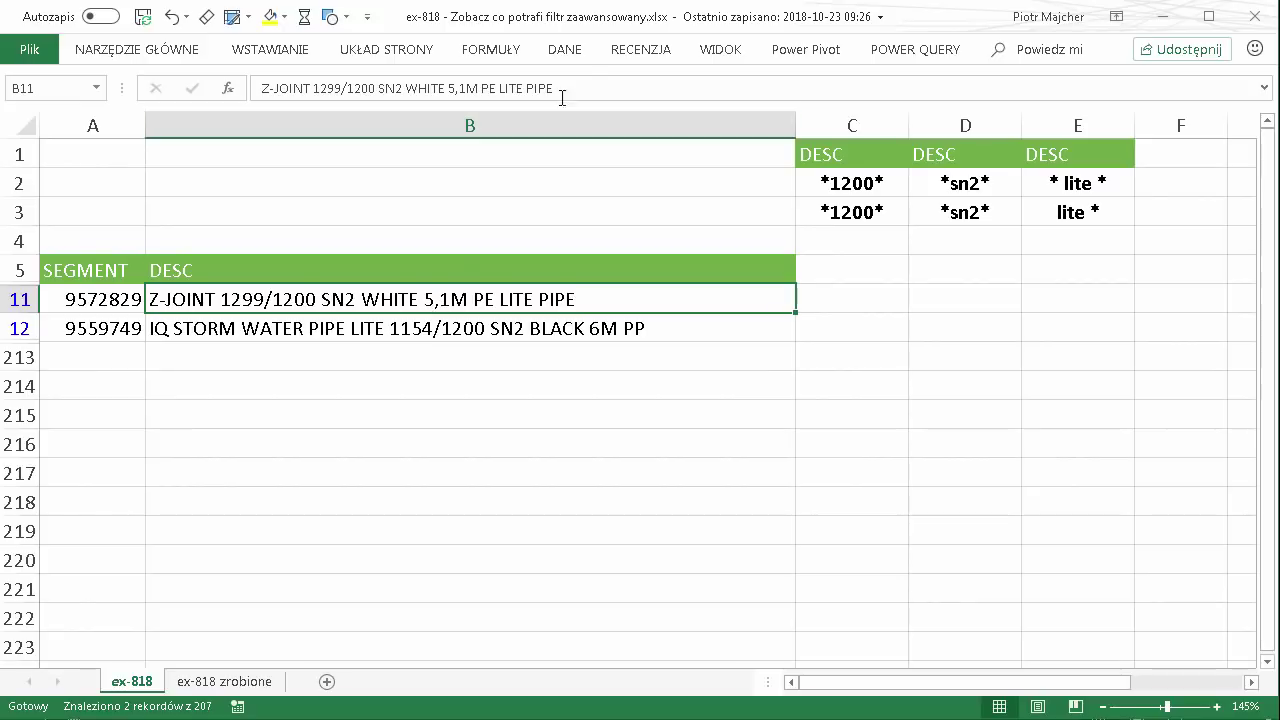
- Reapply the Advanced Filter with criteria range C1:E3, showing 14 of 207 records
left_click(577, 58)
left_click(762, 137)
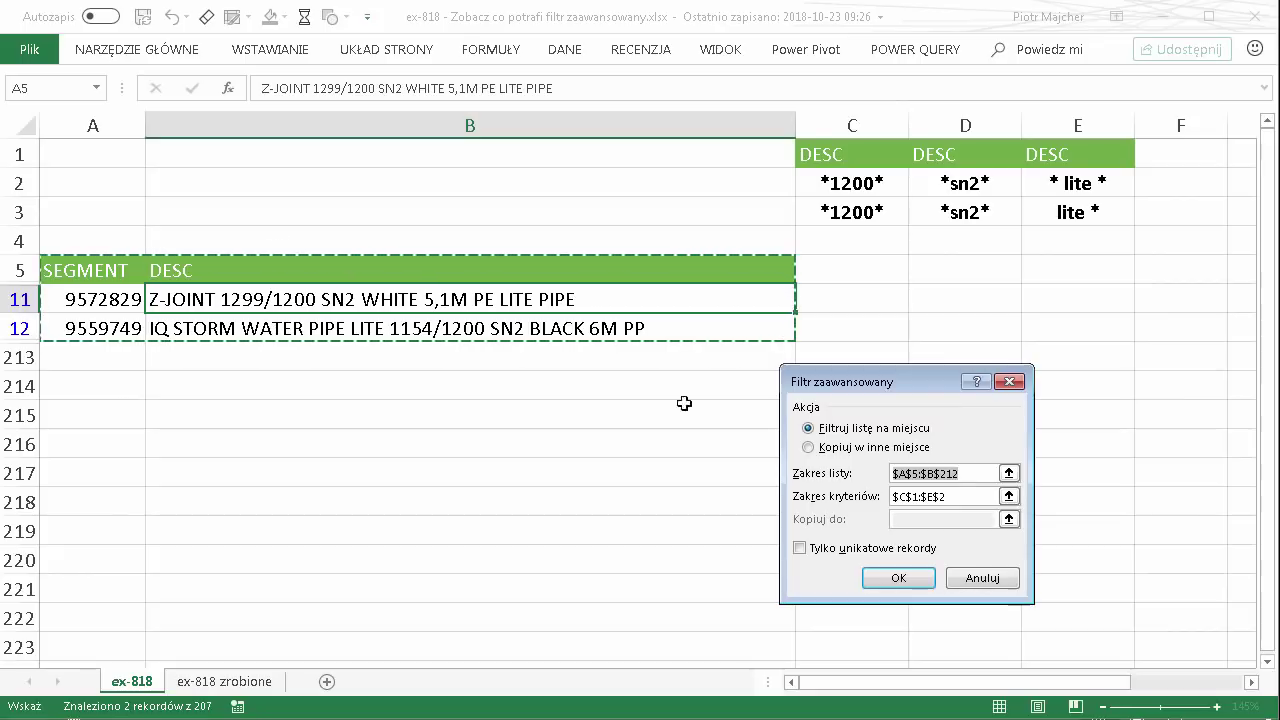
left_click(988, 498)
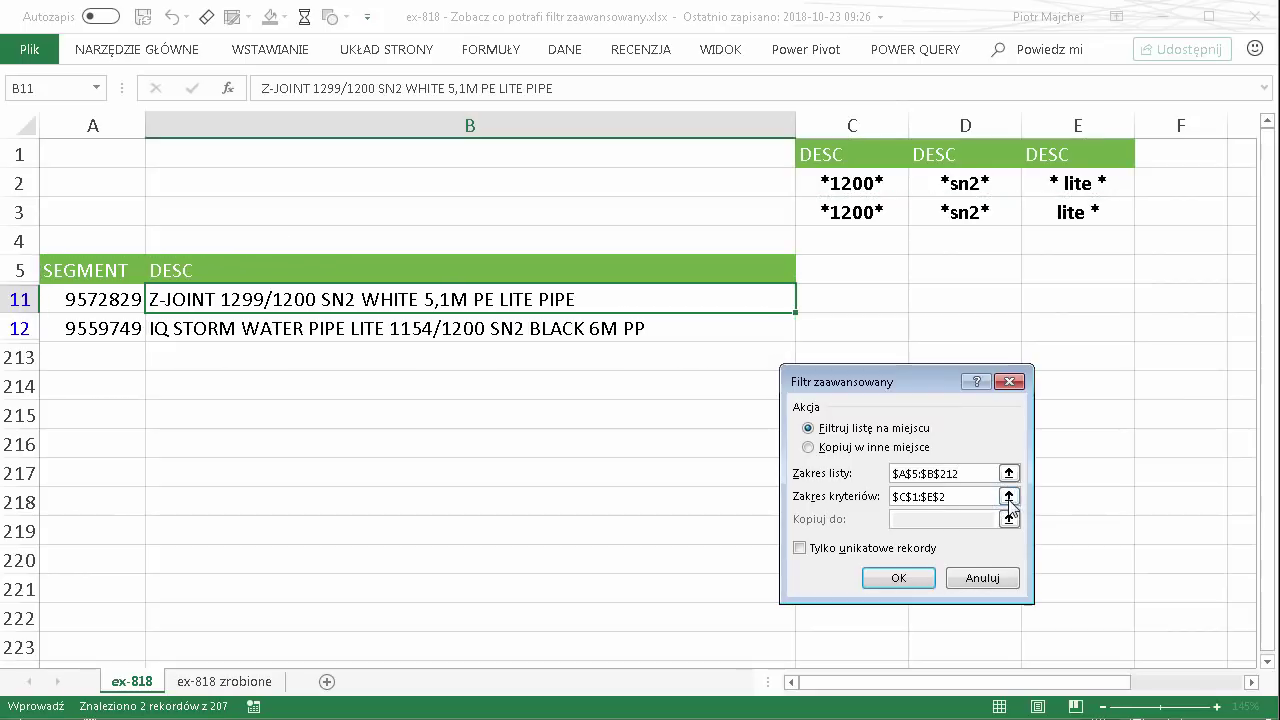
key("BackSpace")
key("BackSpace")
key("BackSpace")
key("BackSpace")
key("BackSpace")
key("BackSpace")
left_click_drag(864, 152, 1078, 212)
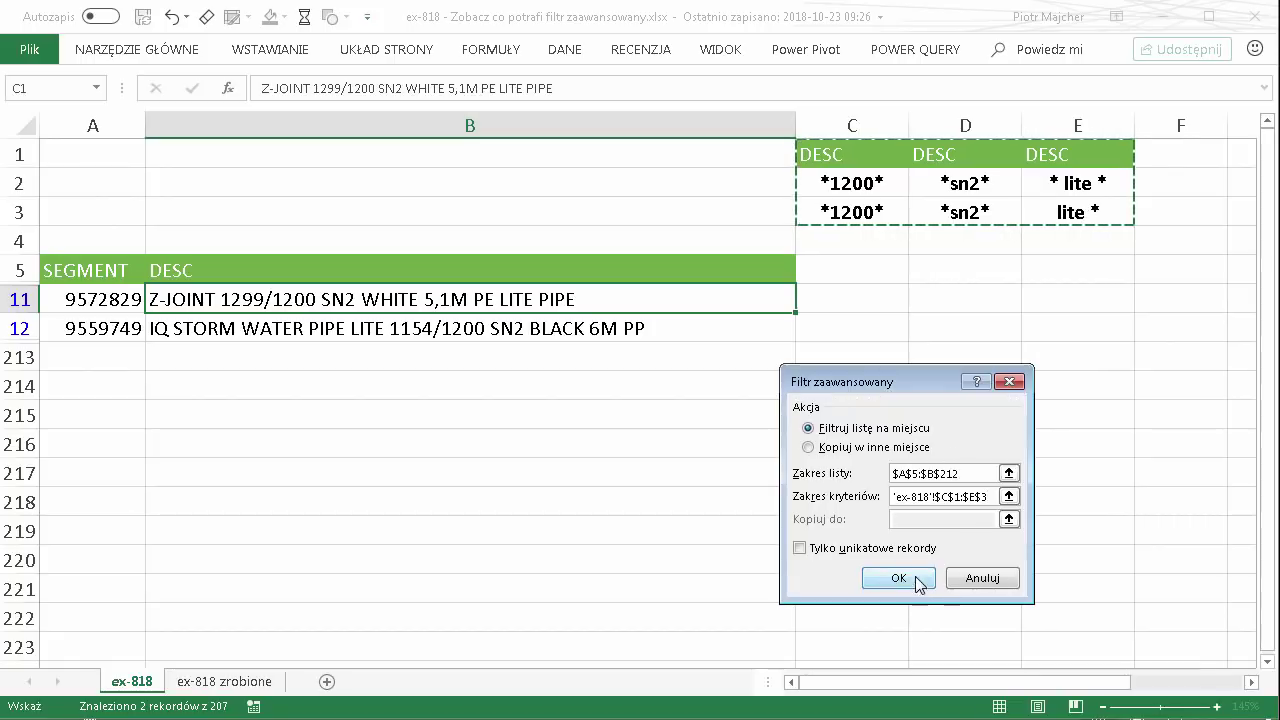
left_click(898, 578)
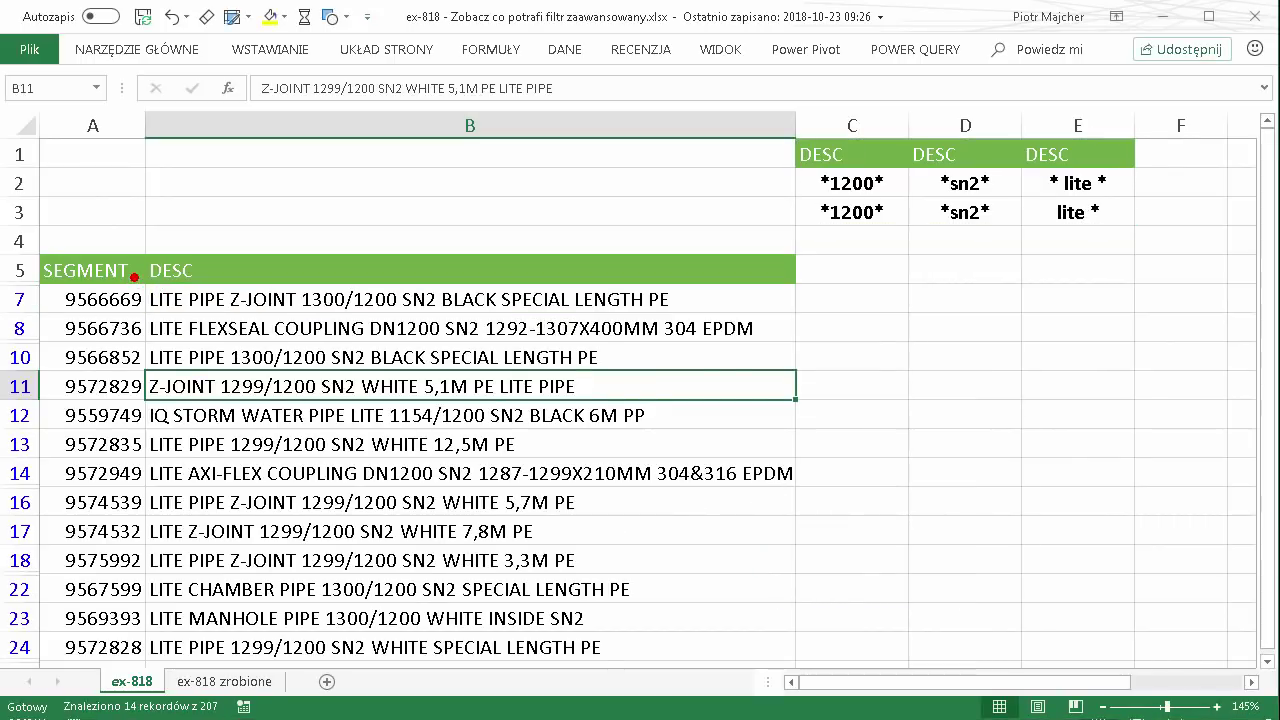
left_click_drag(134, 277, 665, 668)
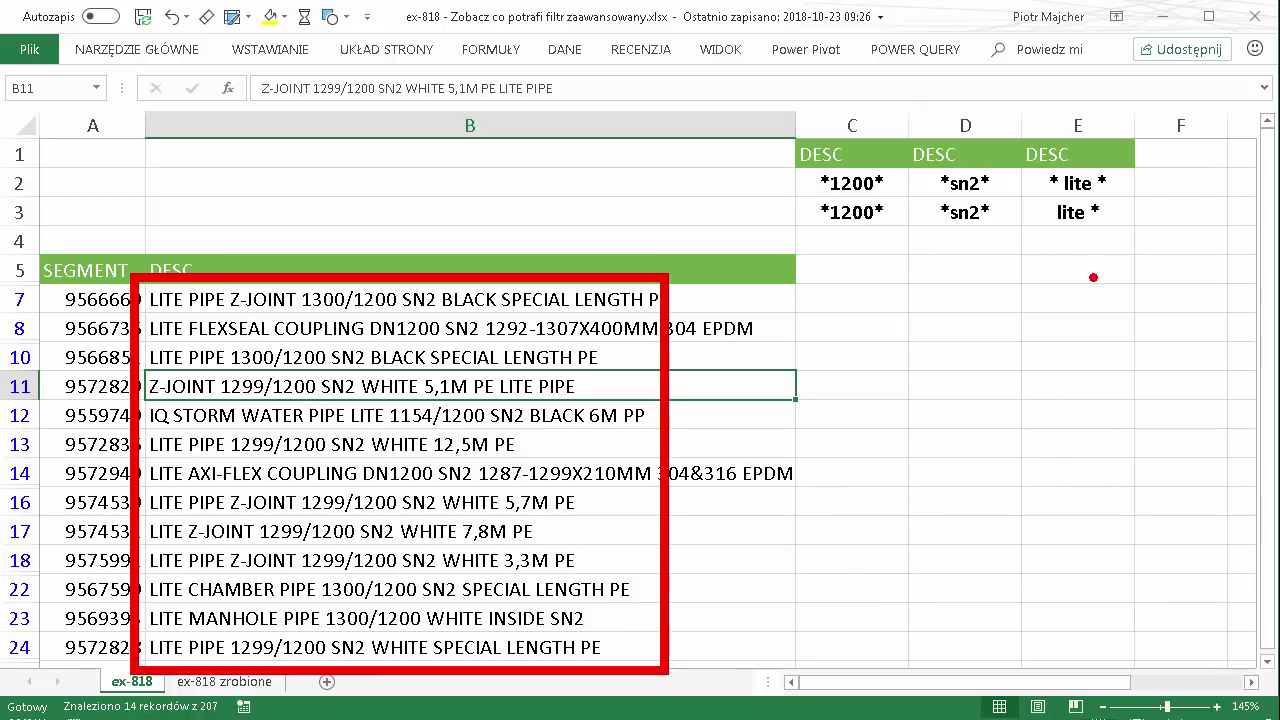
mouse_move(1058, 198)
left_mouse_down()
mouse_move(1110, 197)
mouse_move(1084, 151)
mouse_move(1032, 162)
mouse_move(1032, 192)
left_mouse_up()
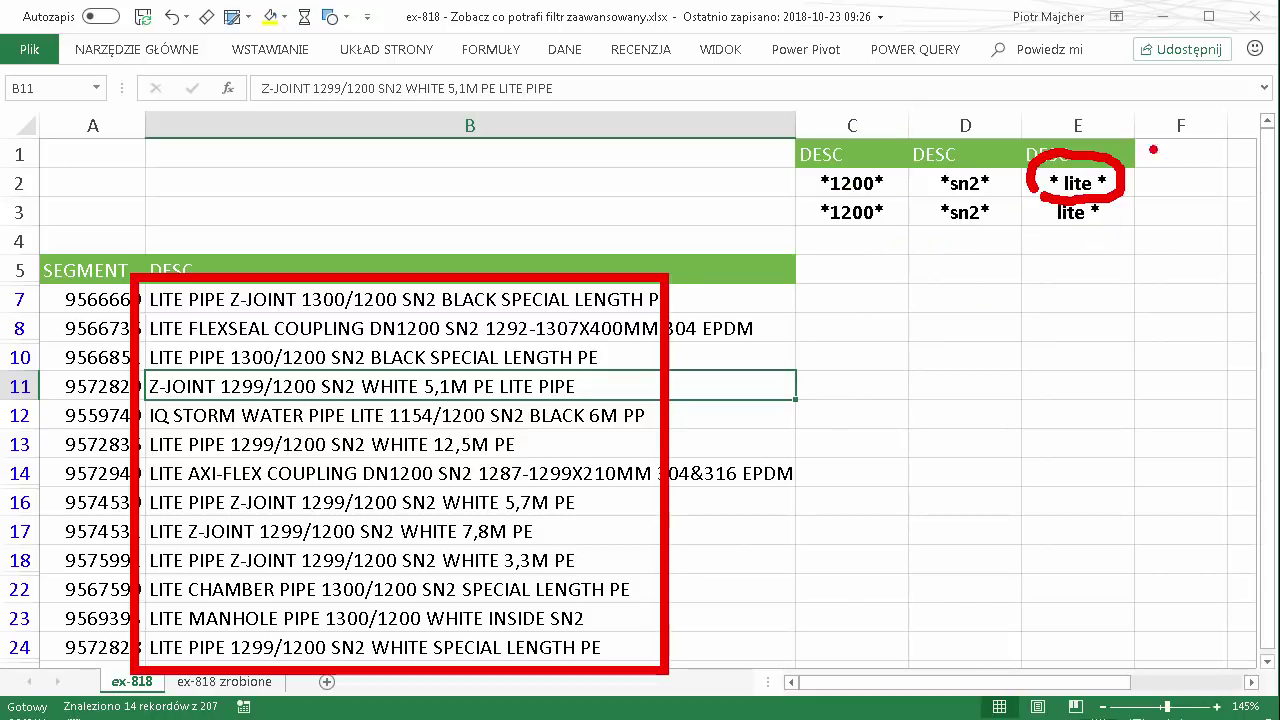
key("Escape")
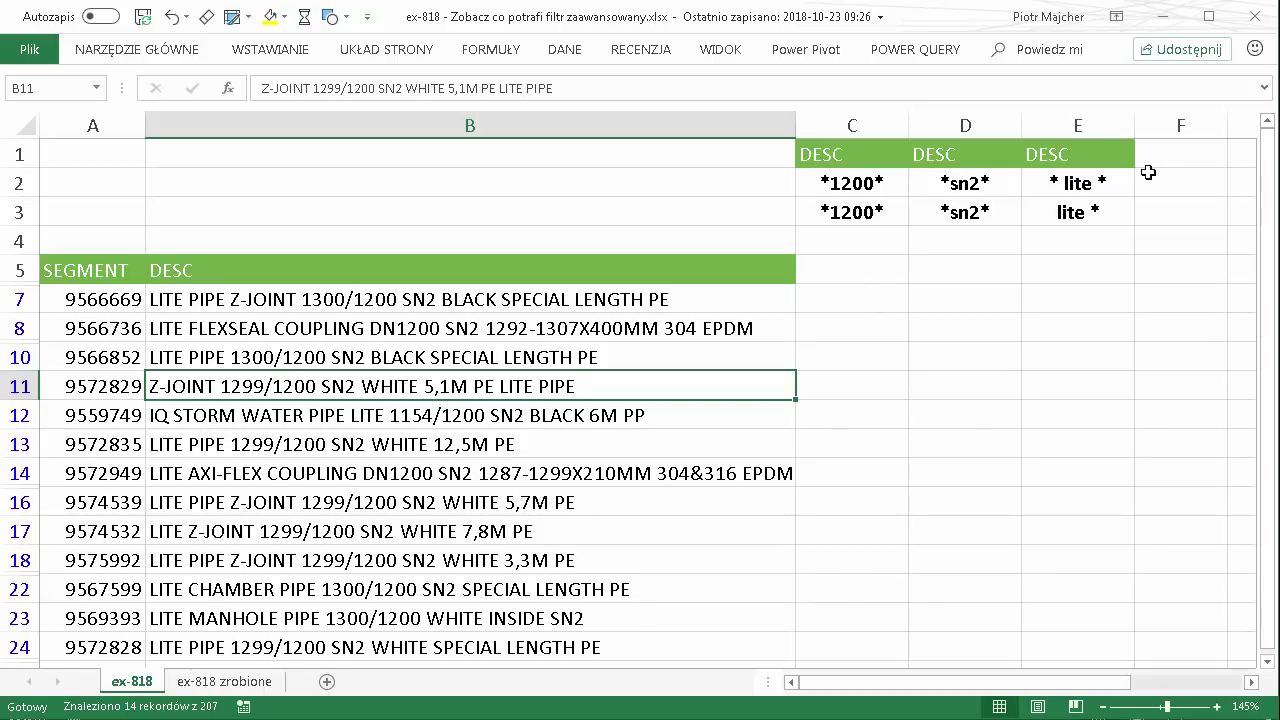
- Extend the DESC header into F1 and enter *joint* in both F2 and F3
left_click(1120, 160)
left_click_drag(1135, 169, 1205, 167)
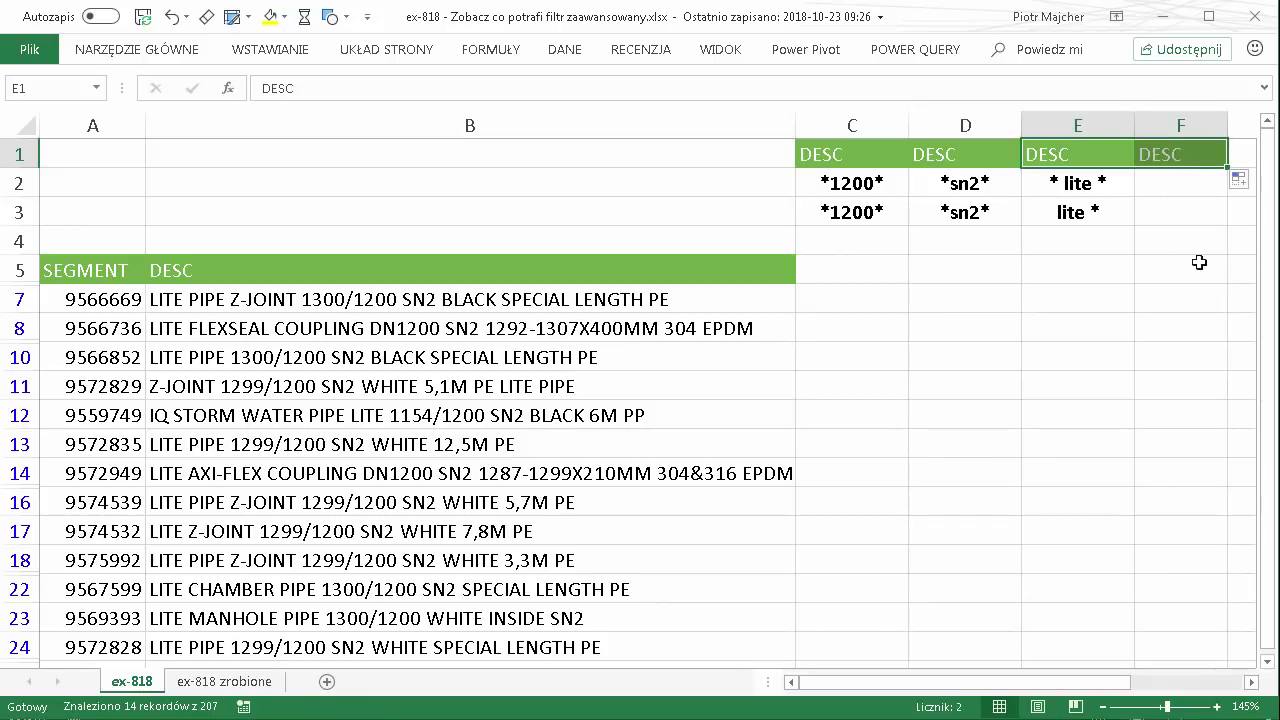
left_click(1187, 181)
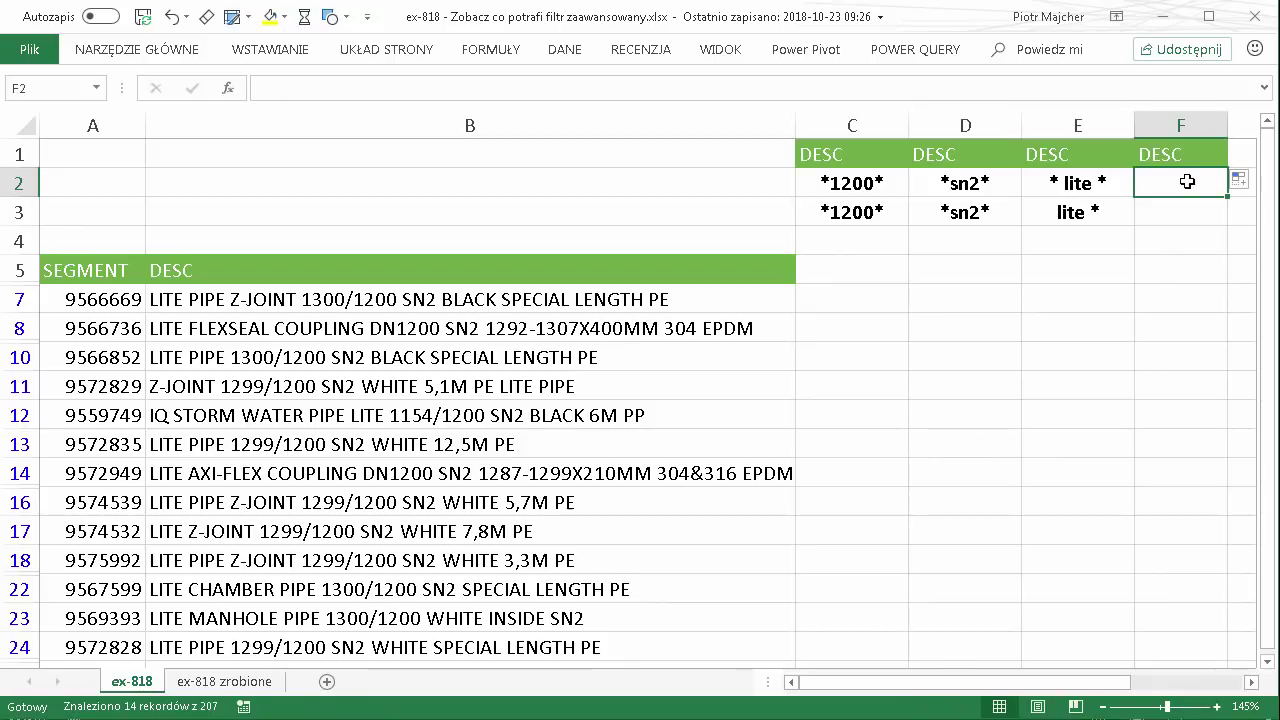
type("*")
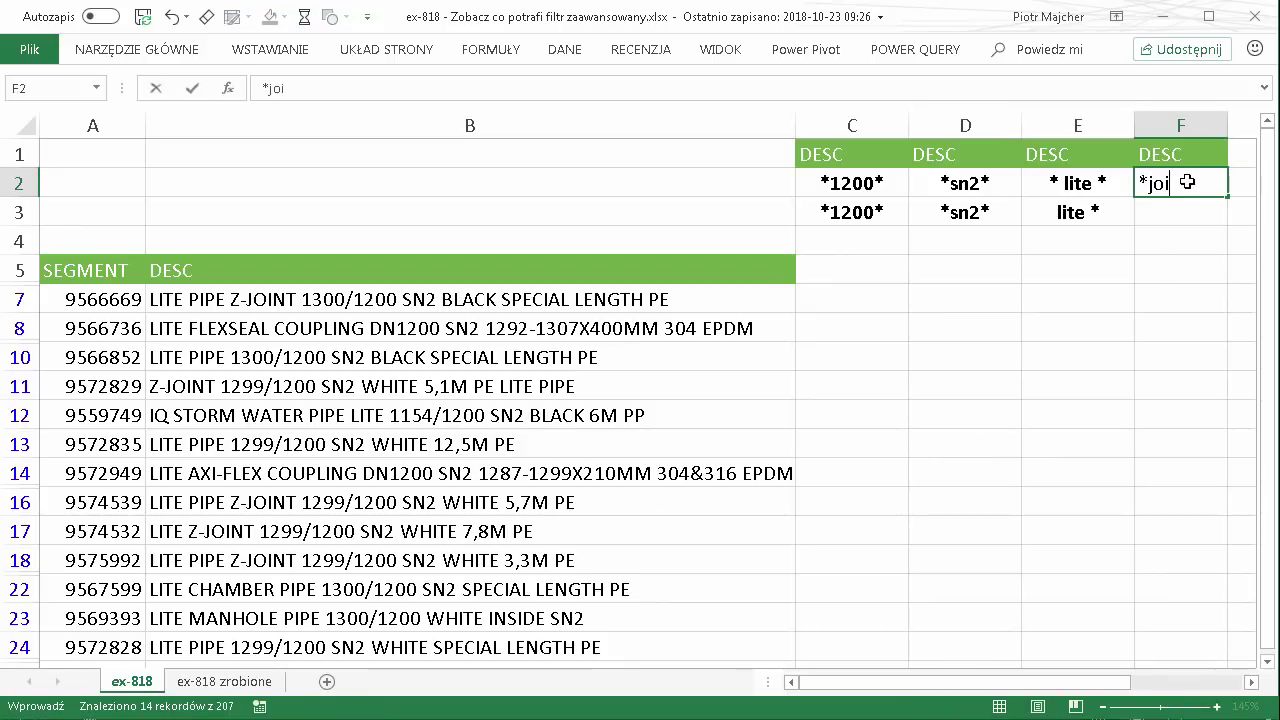
type("*")
key("Return")
key("ctrl+d")
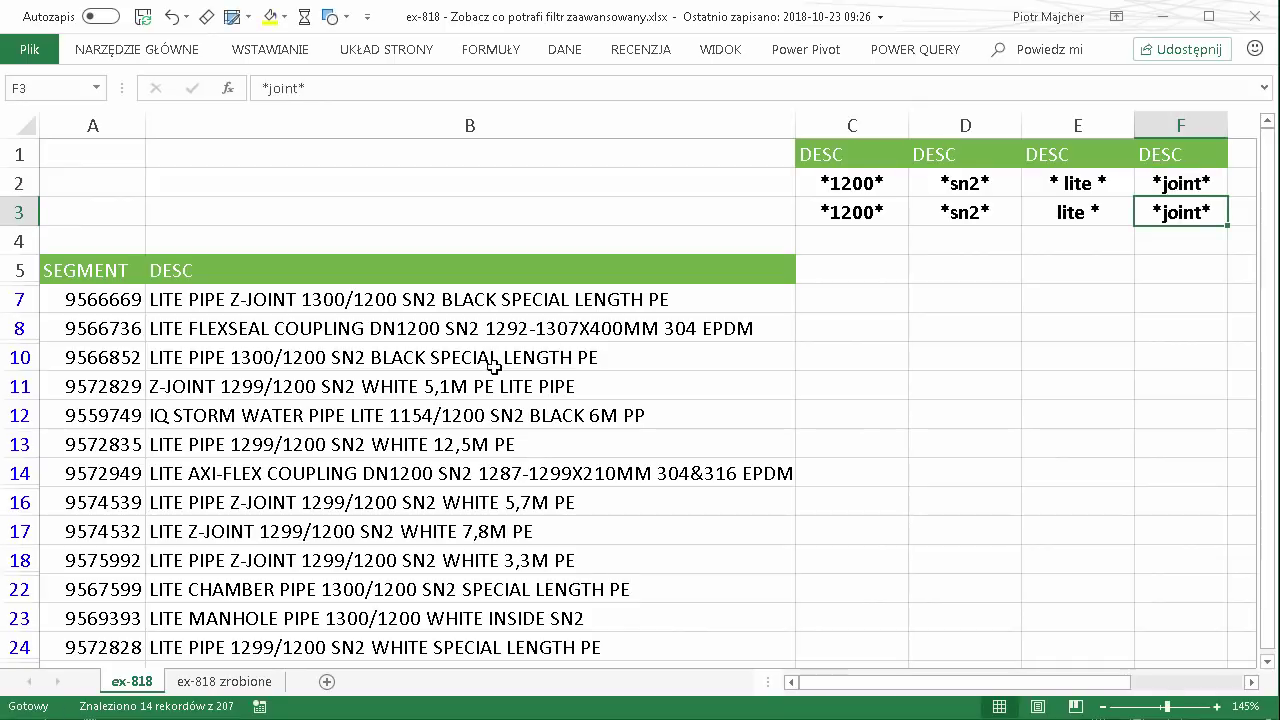
left_click(490, 362)
- Reapply the Advanced Filter with criteria range C1:F3, leaving the 5 Z-JOINT rows
left_click(548, 52)
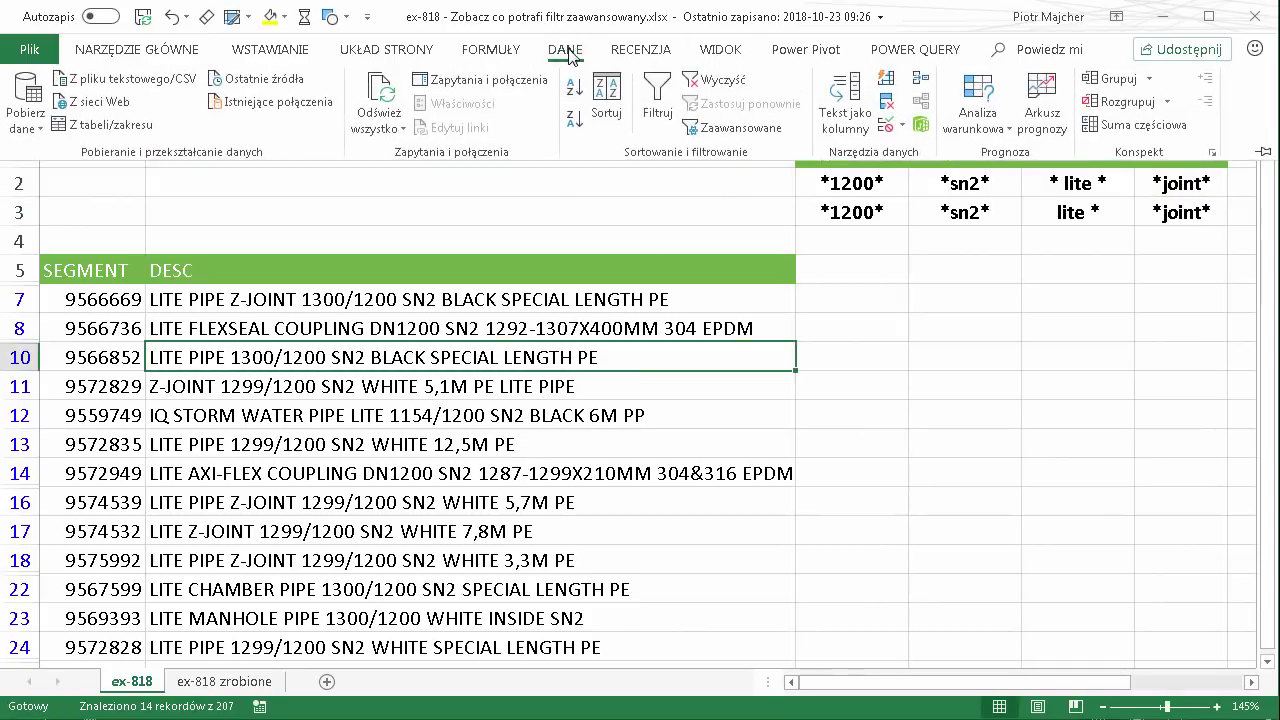
left_click(735, 130)
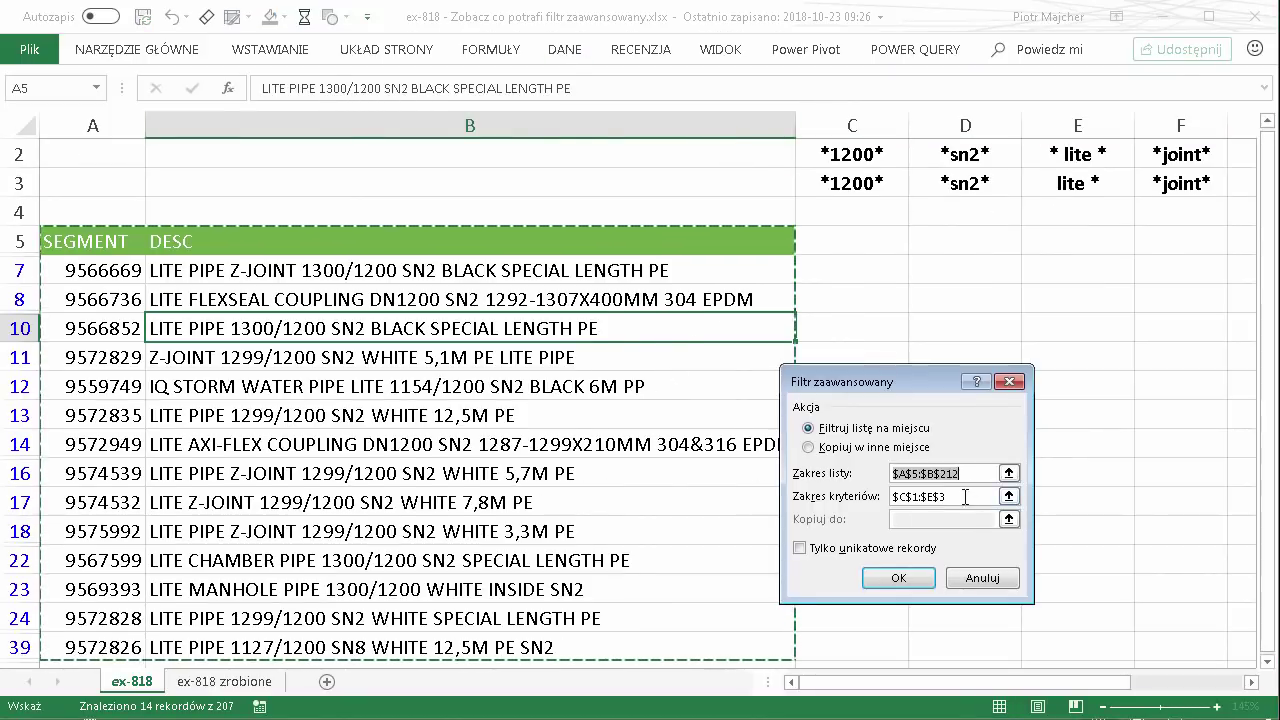
key("Tab")
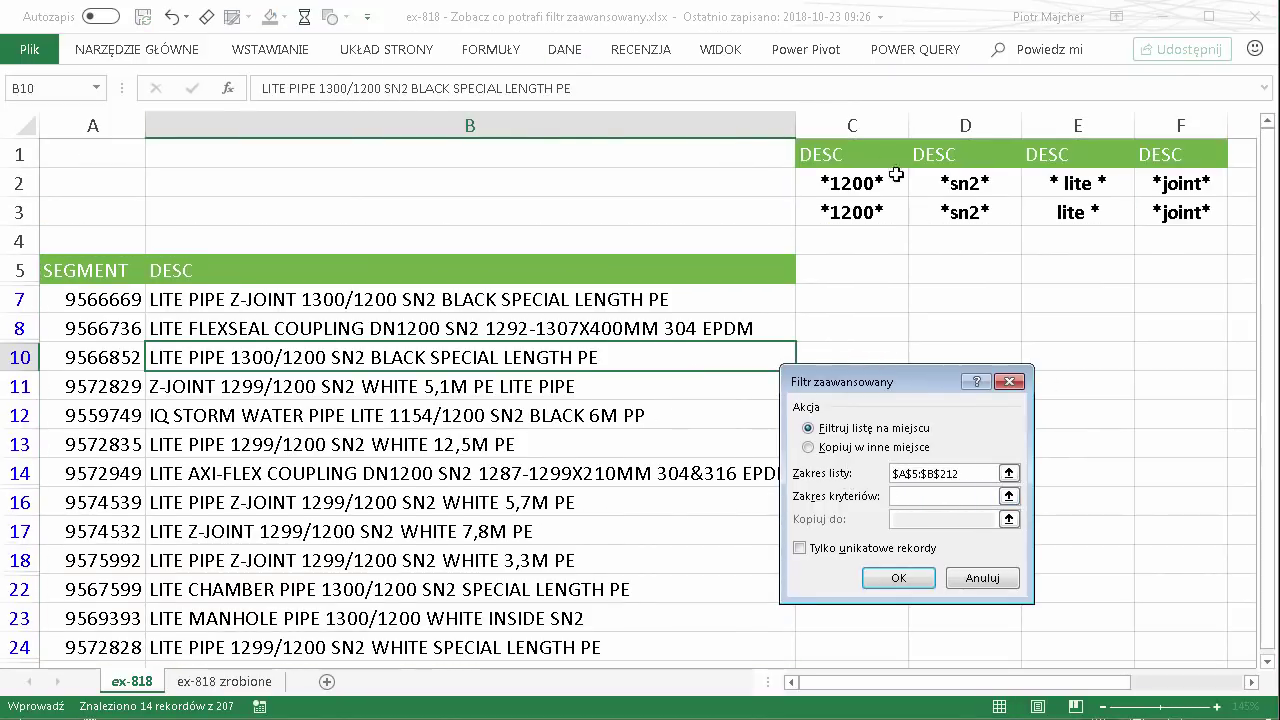
left_click_drag(882, 158, 1190, 212)
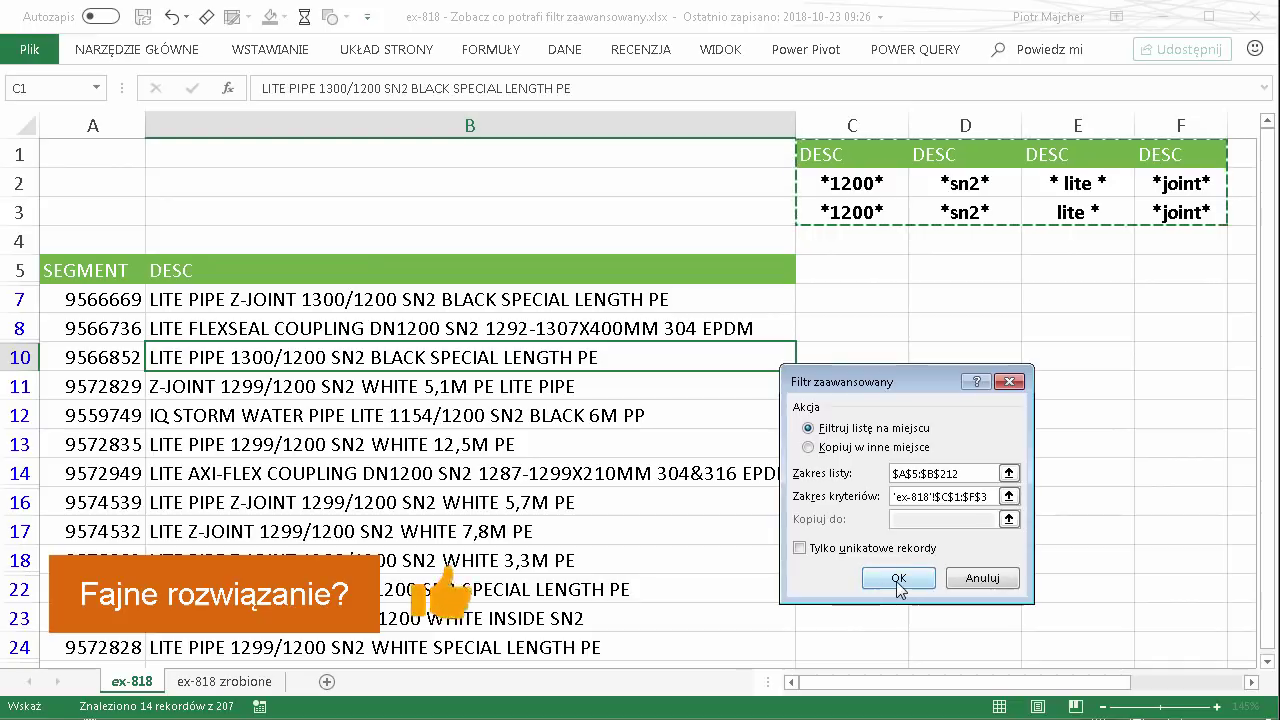
left_click(900, 578)
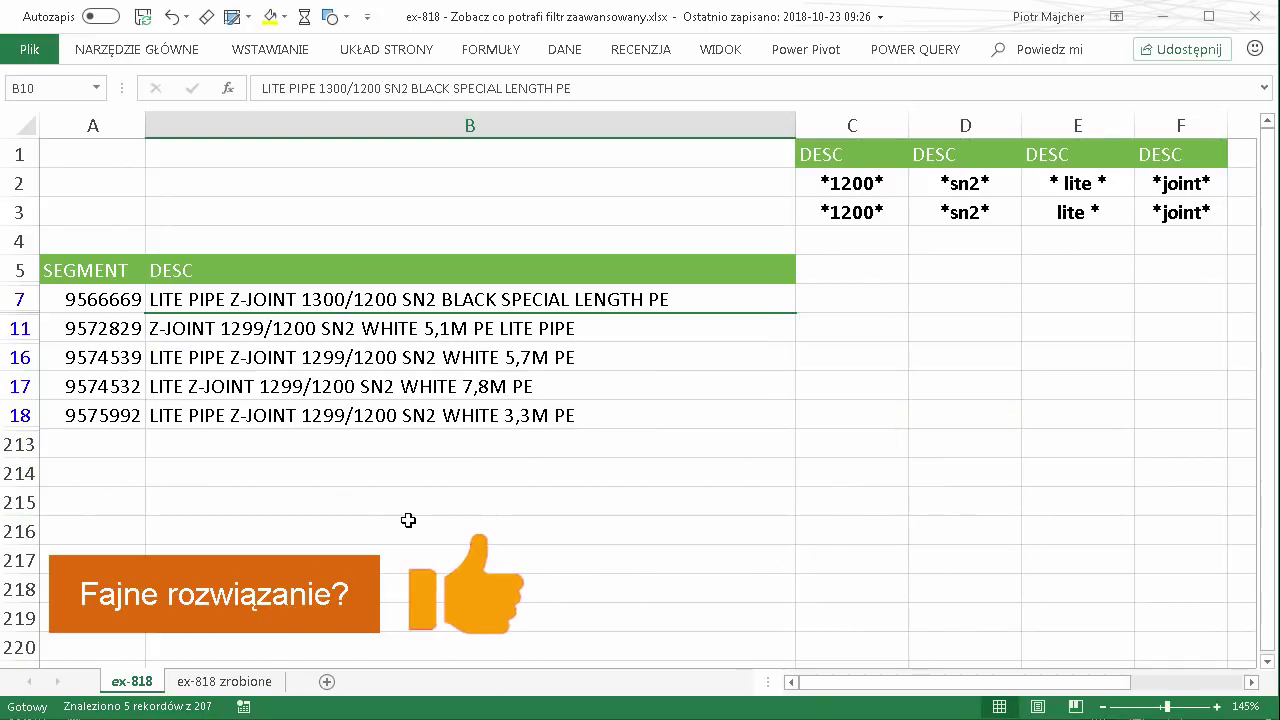